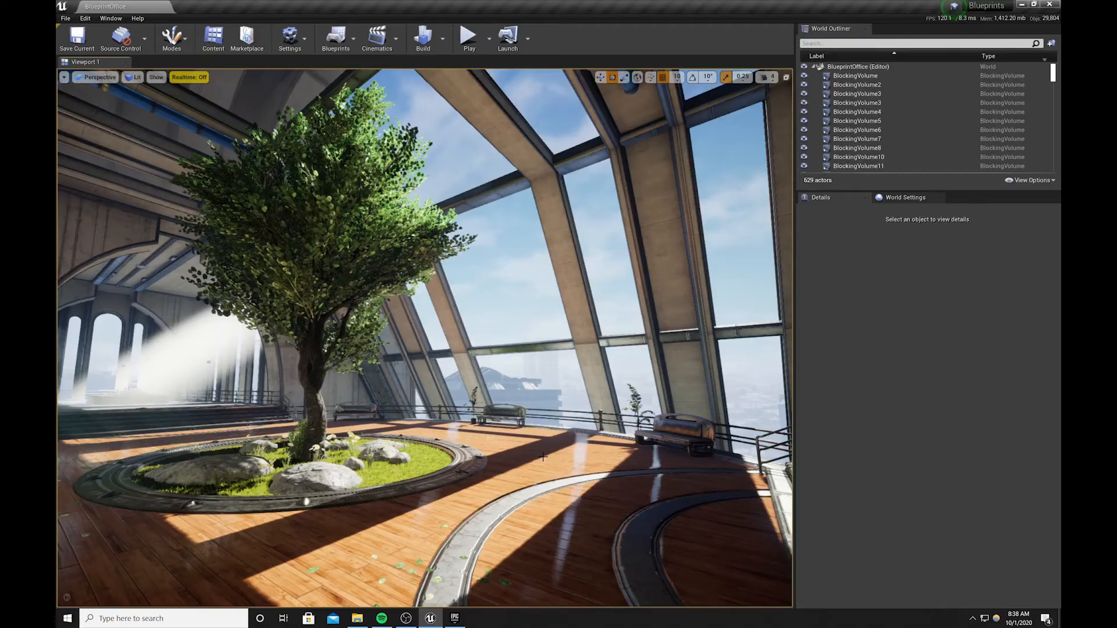
Switch to the Epic Games Launcher and look up the Blueprints sample project among the Learn samples and in the Library vault
right_click_drag(492, 445, 492, 445)
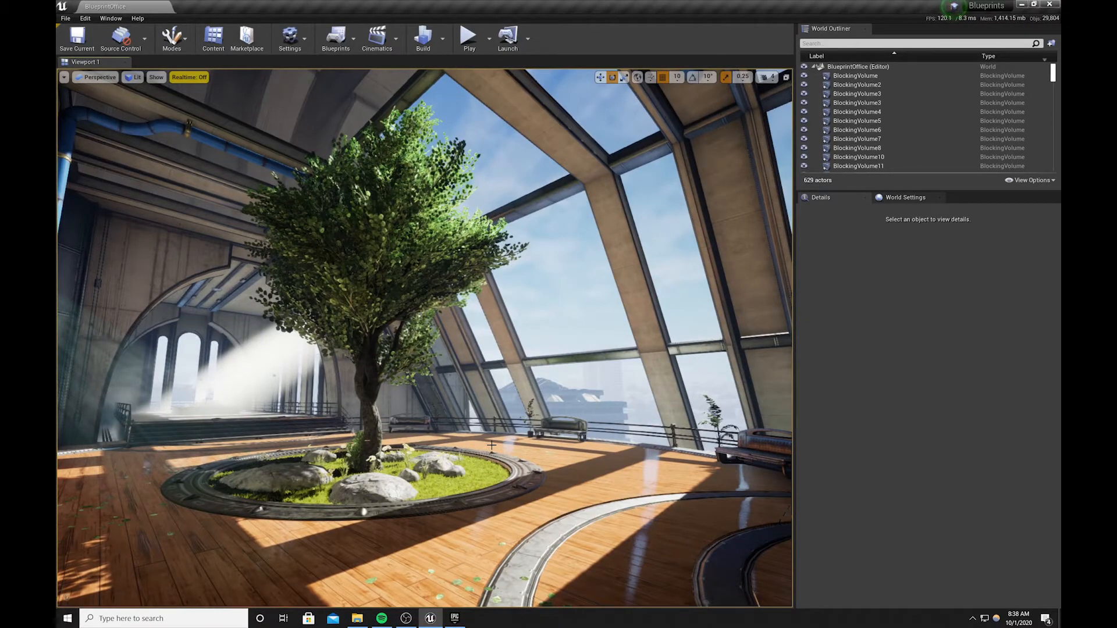
left_click(454, 618)
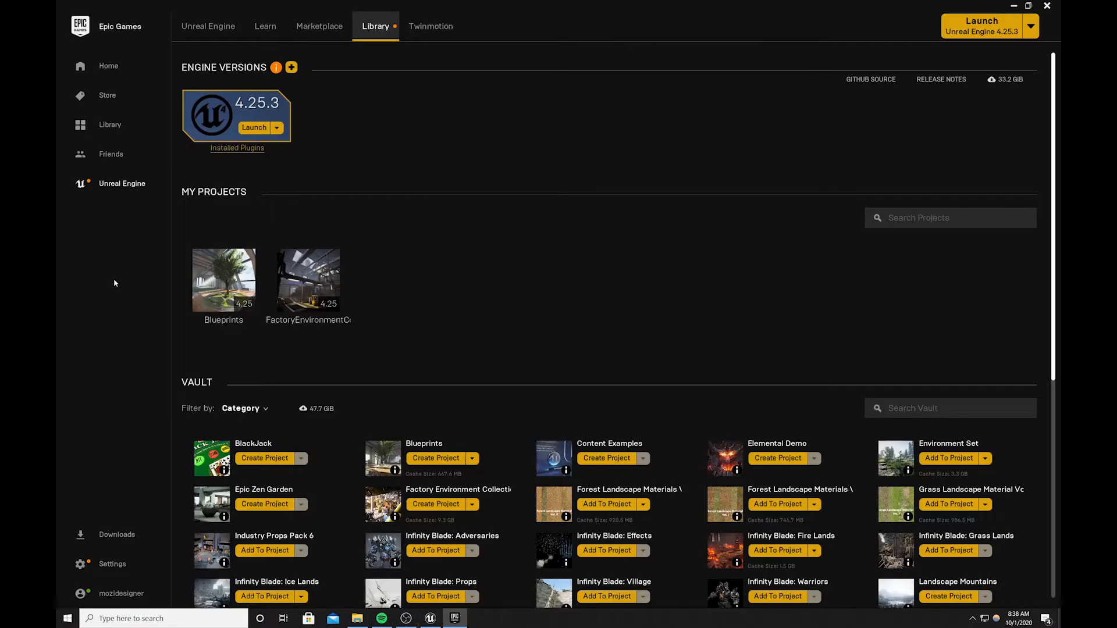
left_click(254, 34)
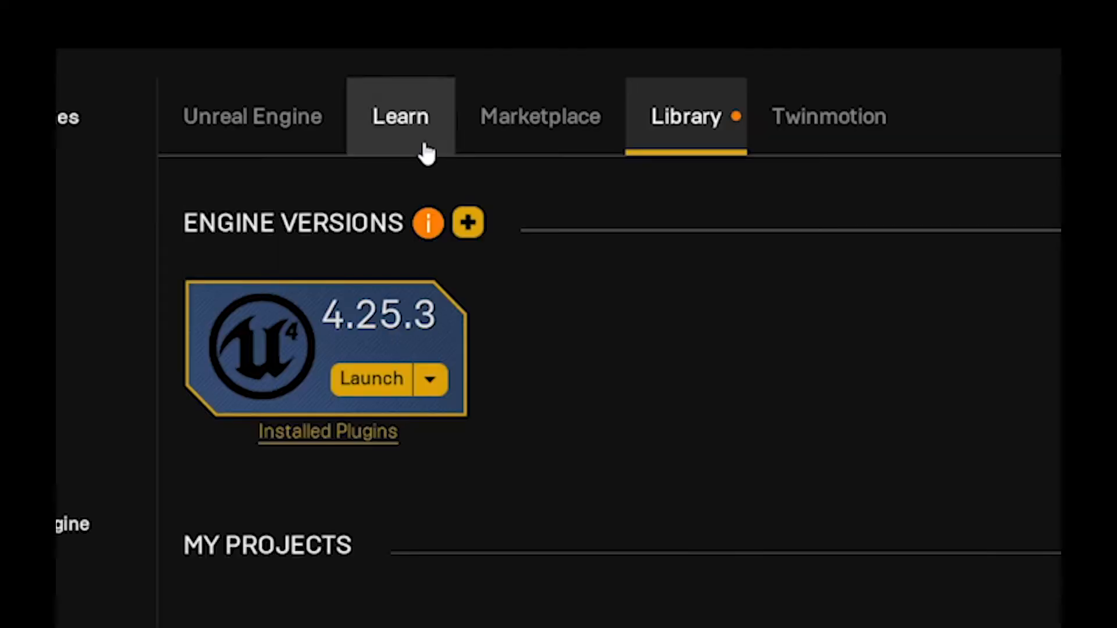
left_click(274, 38)
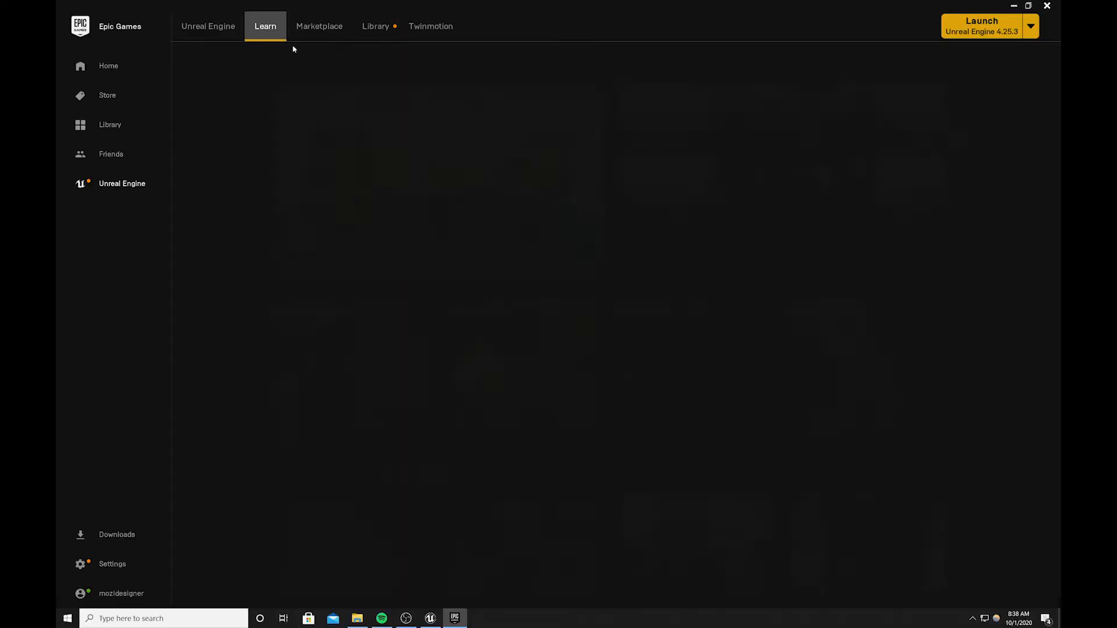
scroll(675, 305, "down", 6)
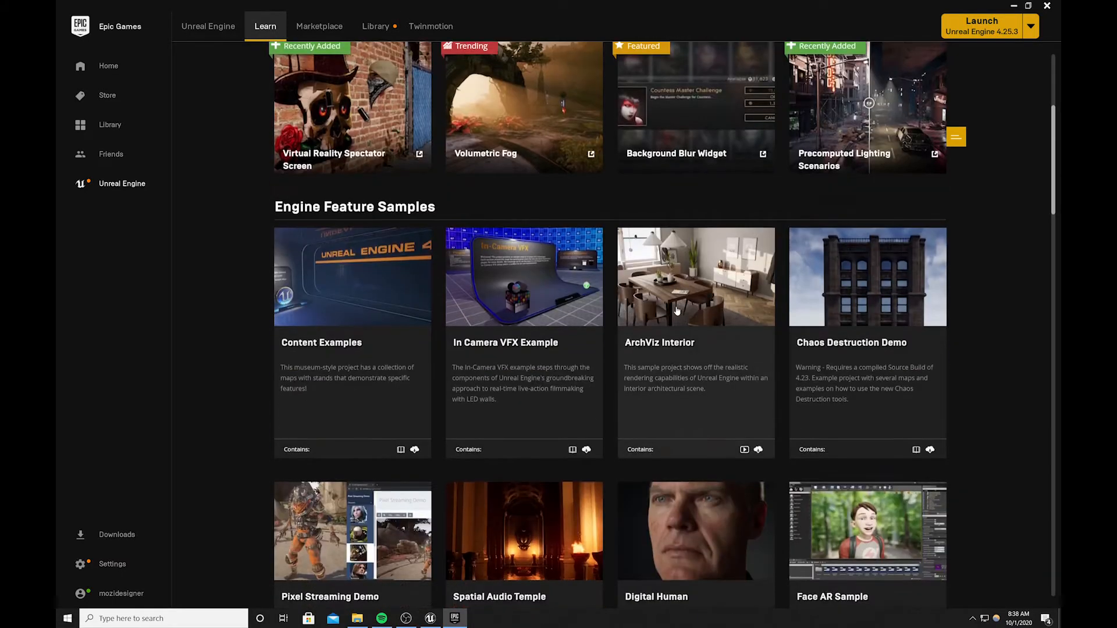
scroll(677, 311, "down", 5)
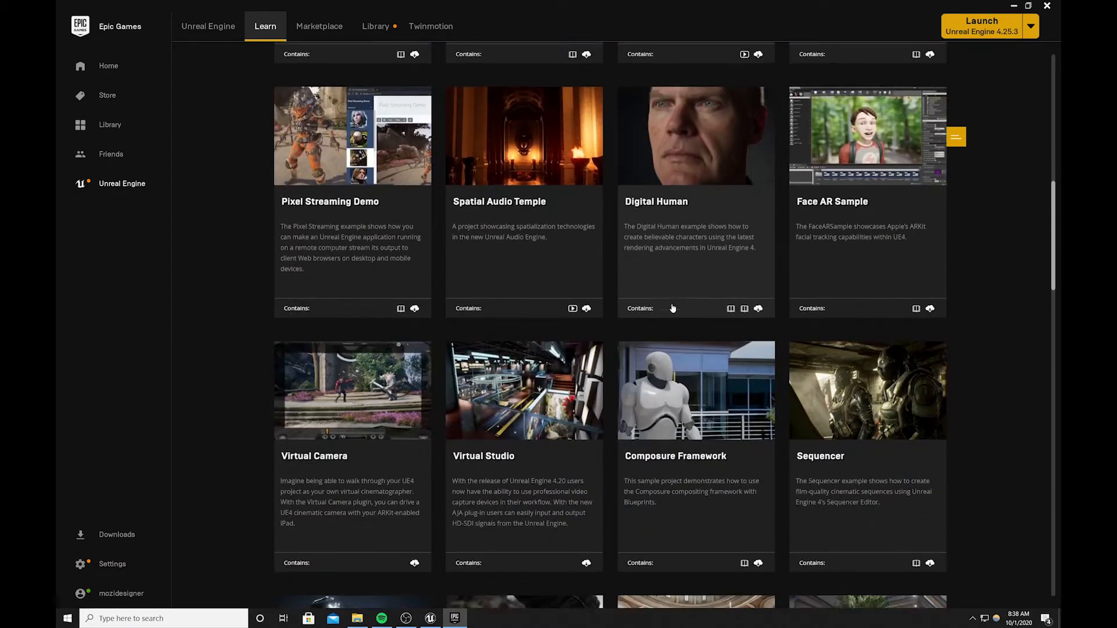
scroll(673, 307, "down", 3)
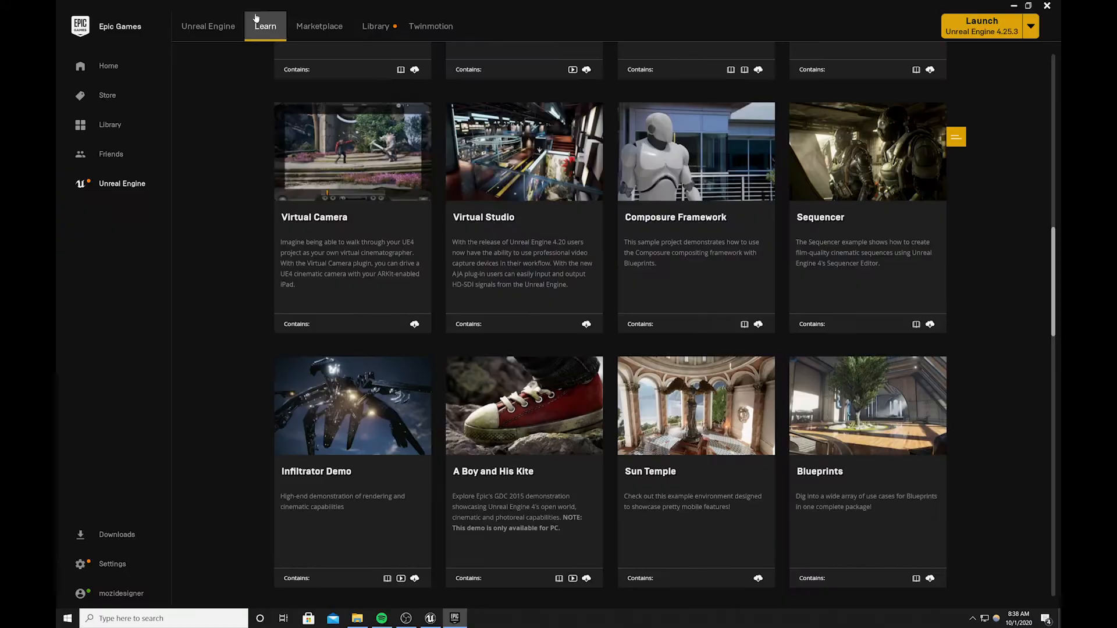
left_click(372, 24)
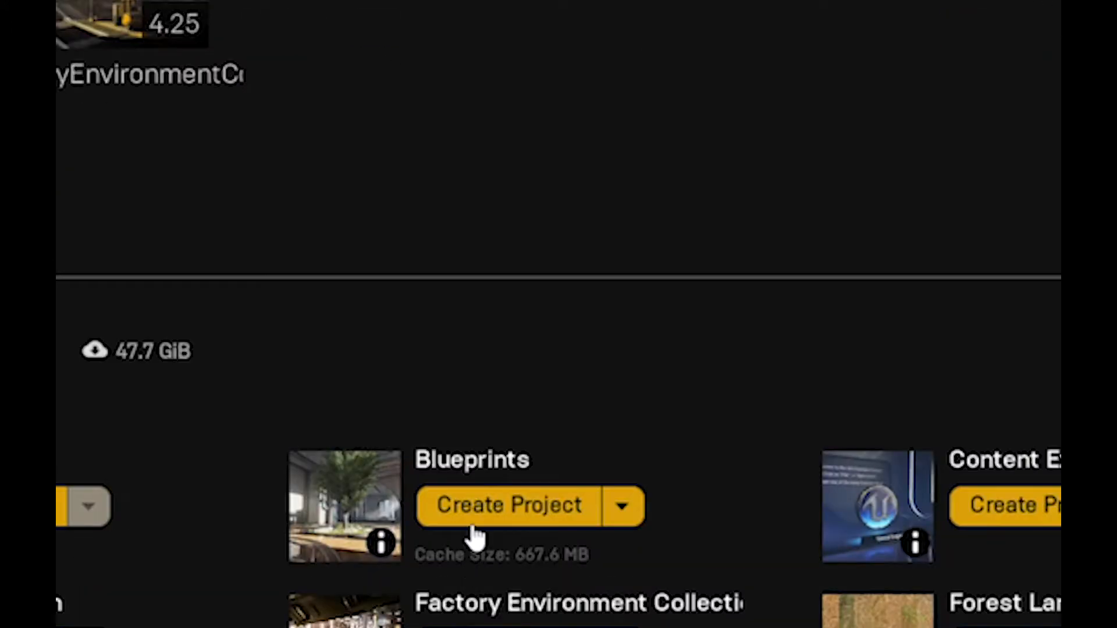
mouse_move(241, 302)
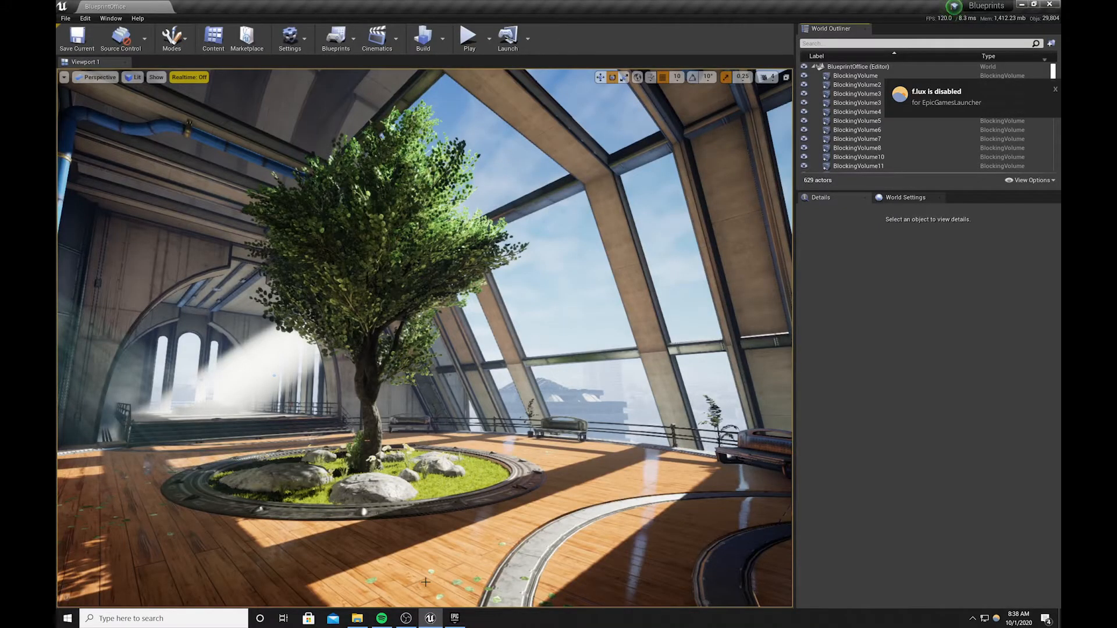
Return to the Unreal Editor and toggle Game View off and back on to inspect the level's hidden icons and volumes
right_click_drag(460, 514, 454, 517)
key("g")
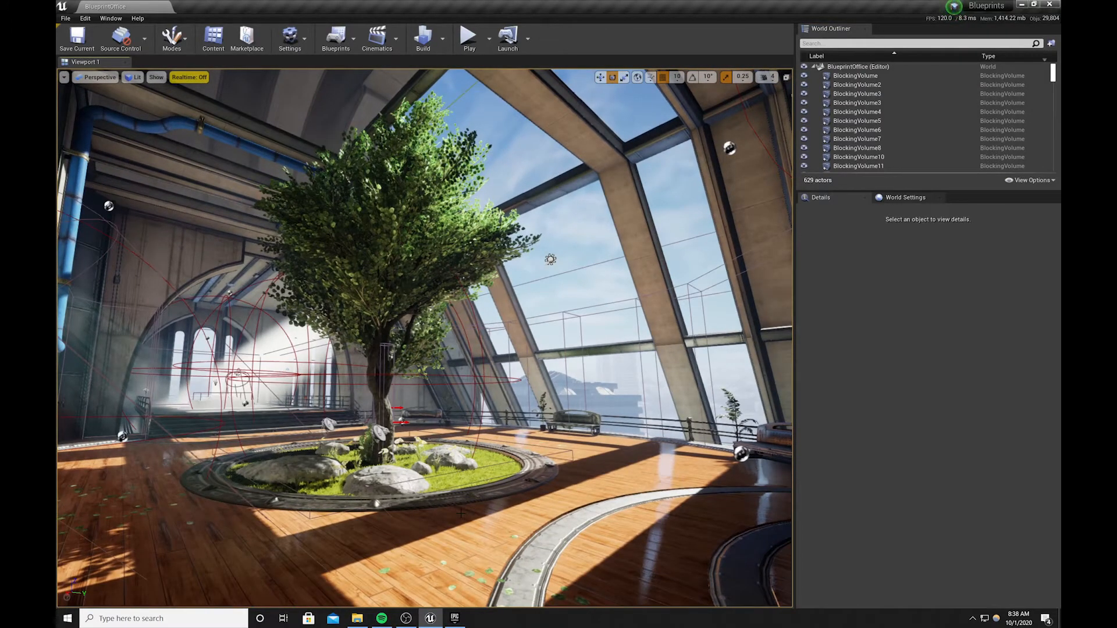
key("g")
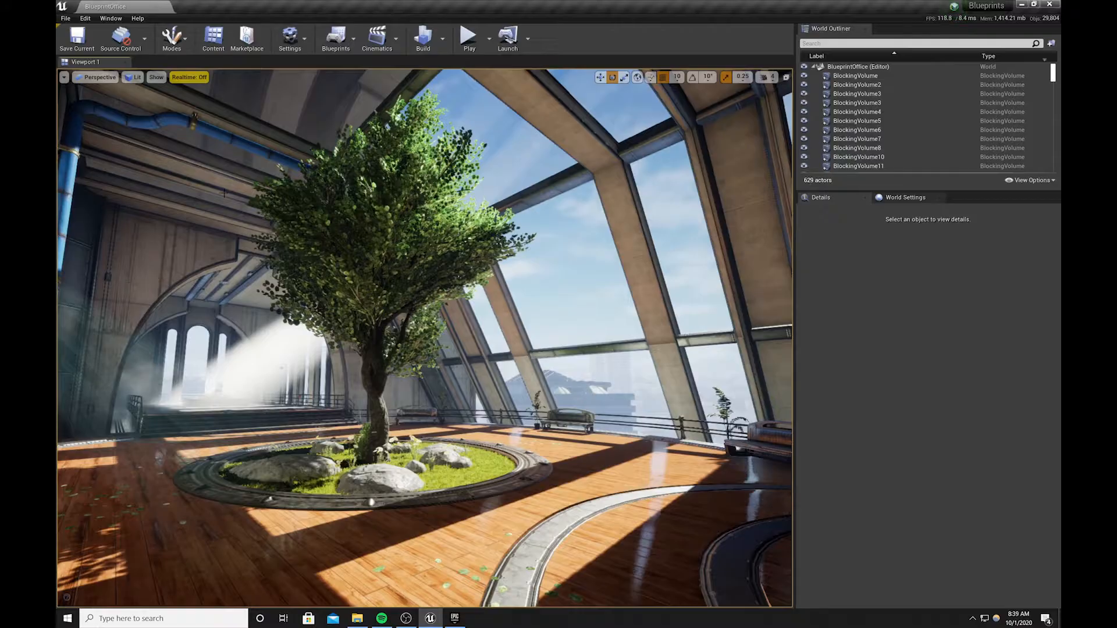
Save the current level as a new map named Learn_Lighting in /Game/Maps
left_click(65, 18)
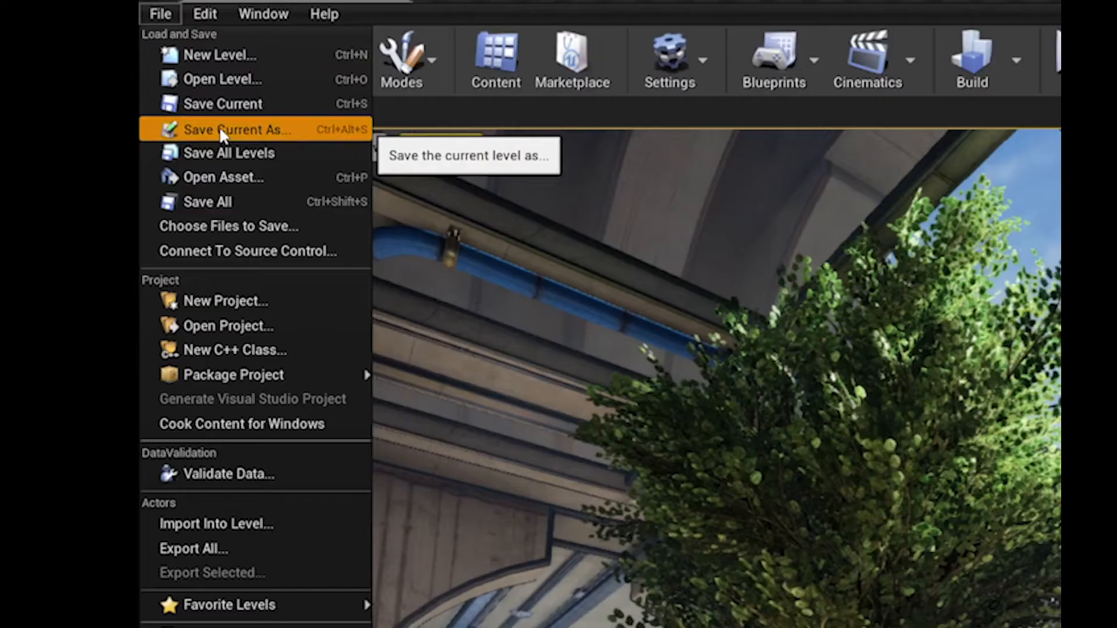
left_click(90, 68)
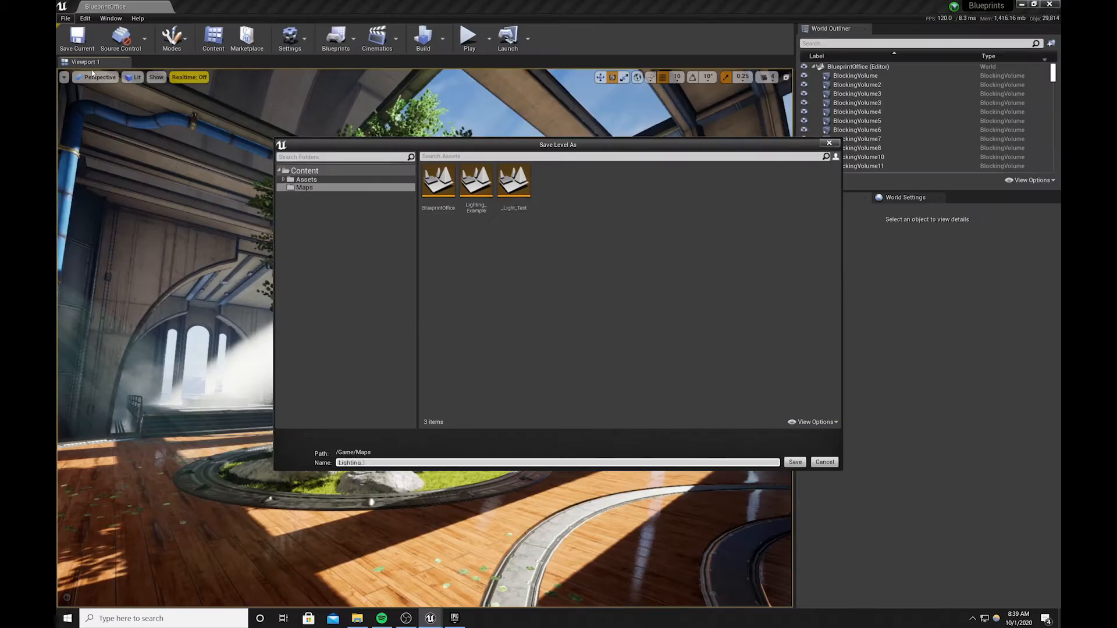
type("Learni")
type("ng_")
key("BackSpace")
key("BackSpace")
key("BackSpace")
key("BackSpace")
type("_")
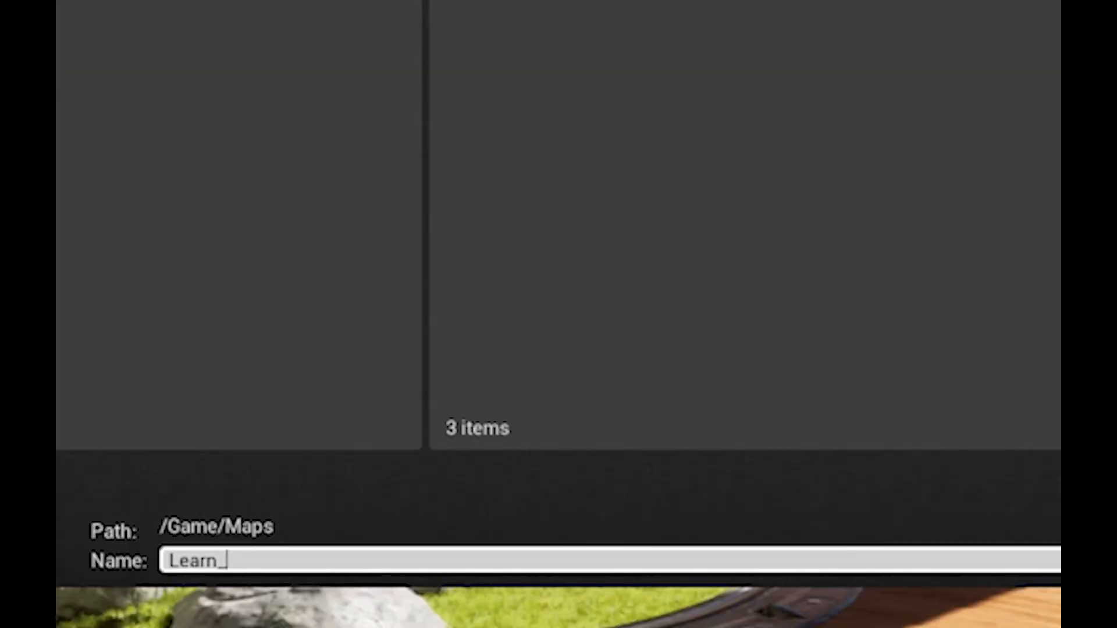
type("Lighting")
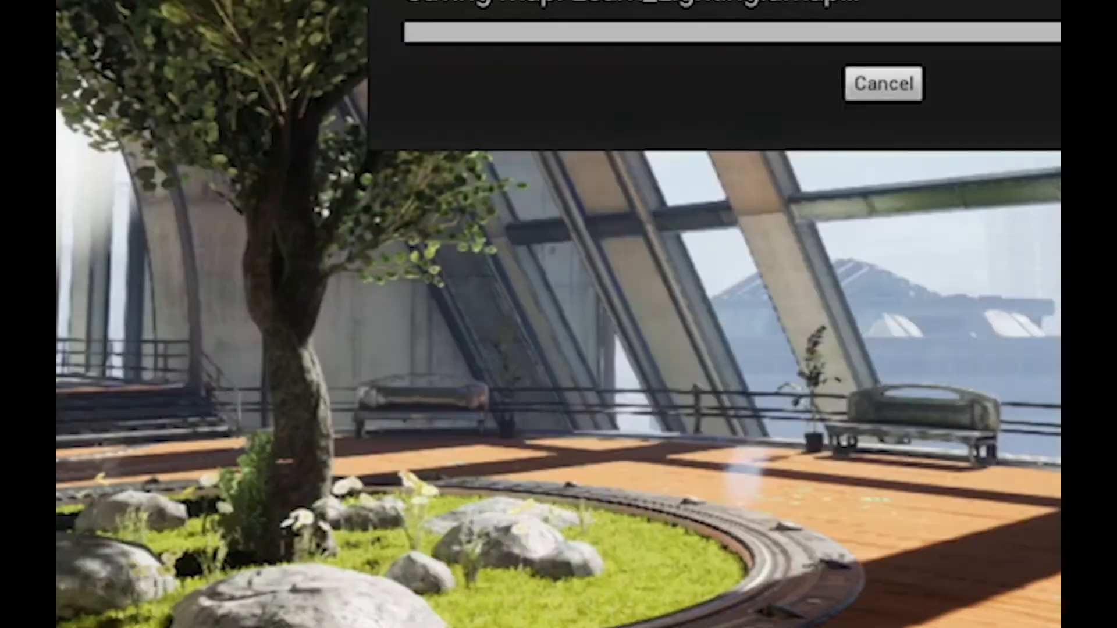
key("Return")
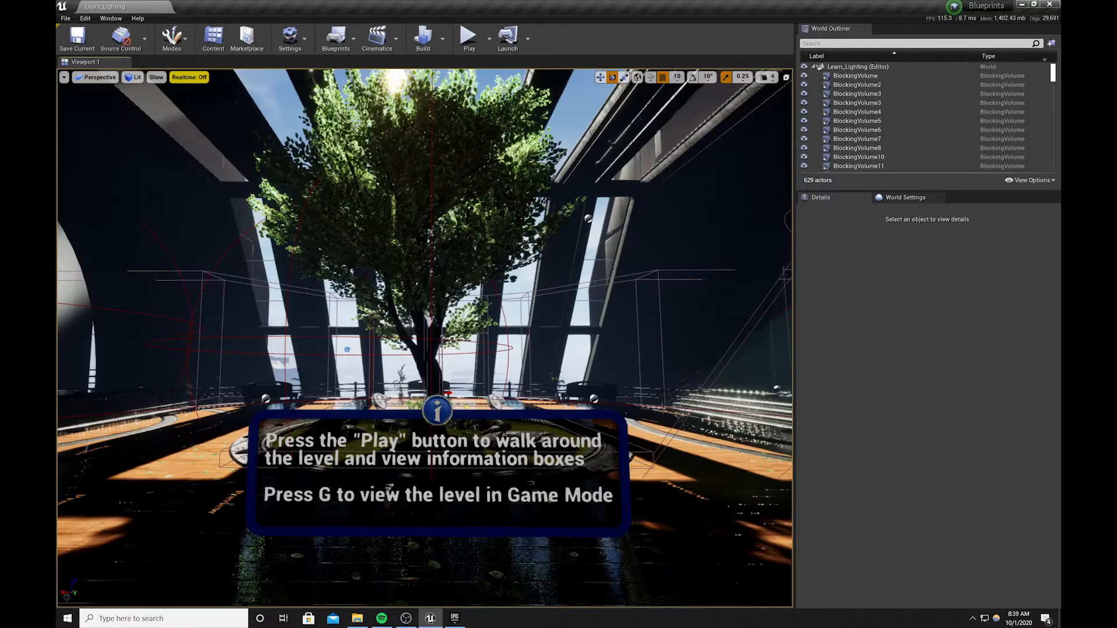
Move around the tree and the large windows to examine the lighting inside the Learn_Lighting level
key("d")
right_click_drag(372, 279, 406, 254)
key("w")
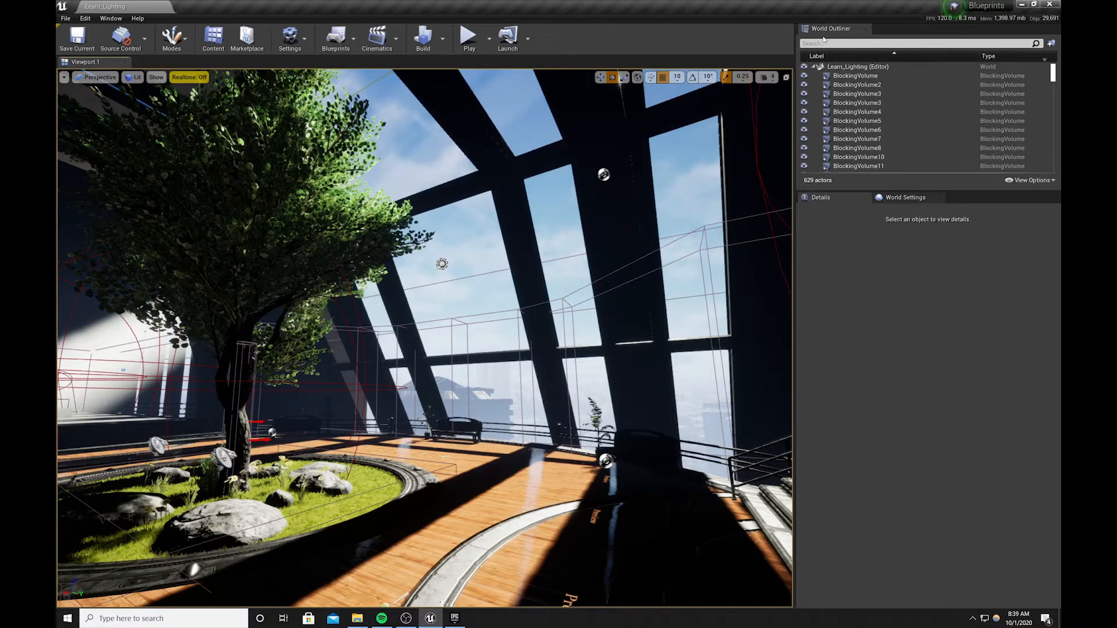
key("w")
mouse_move(528, 194)
right_mouse_down()
mouse_move(525, 140)
mouse_move(518, 158)
mouse_move(545, 159)
mouse_move(533, 197)
right_mouse_up()
key("w")
key("s")
key("w")
key("s")
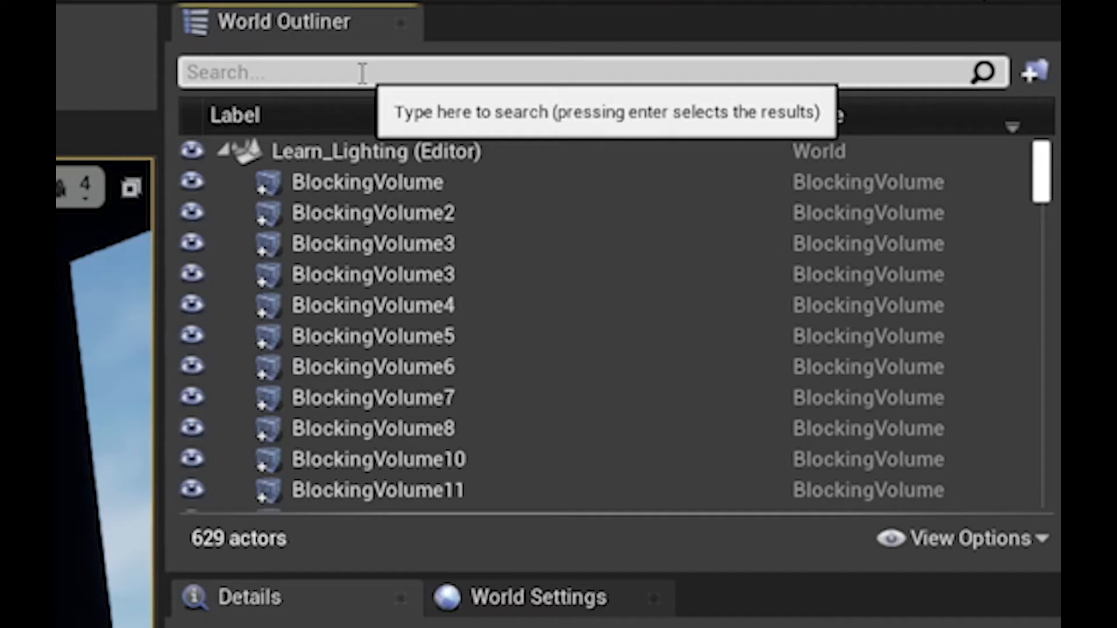
Filter the level's actors by "sky" and delete the SM_SkySphere4 static mesh
left_click(362, 73)
type("sky")
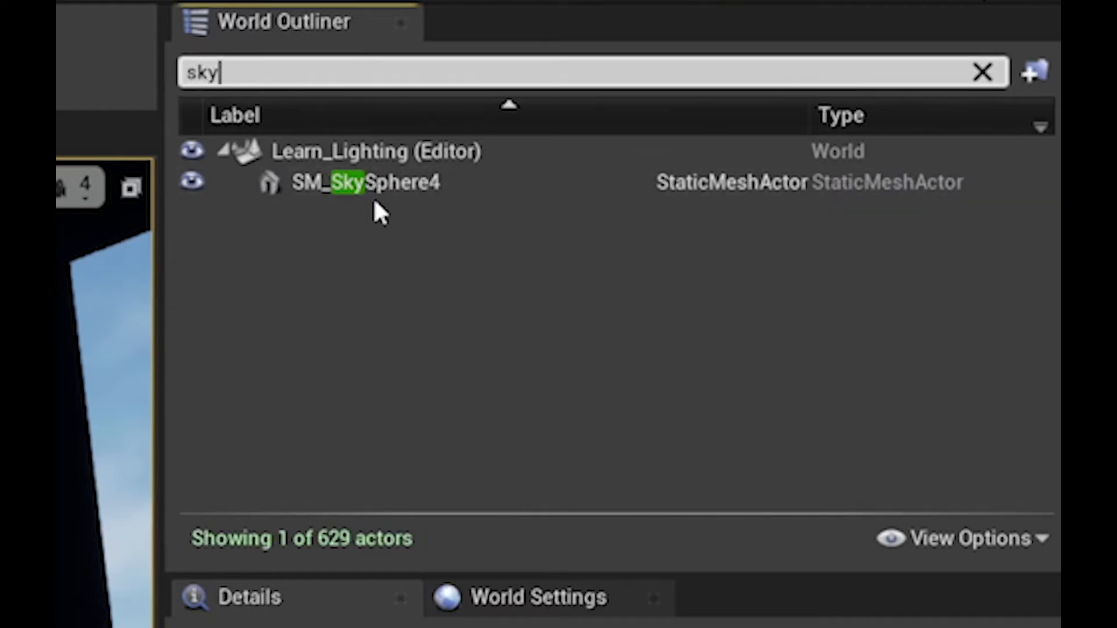
left_click(376, 196)
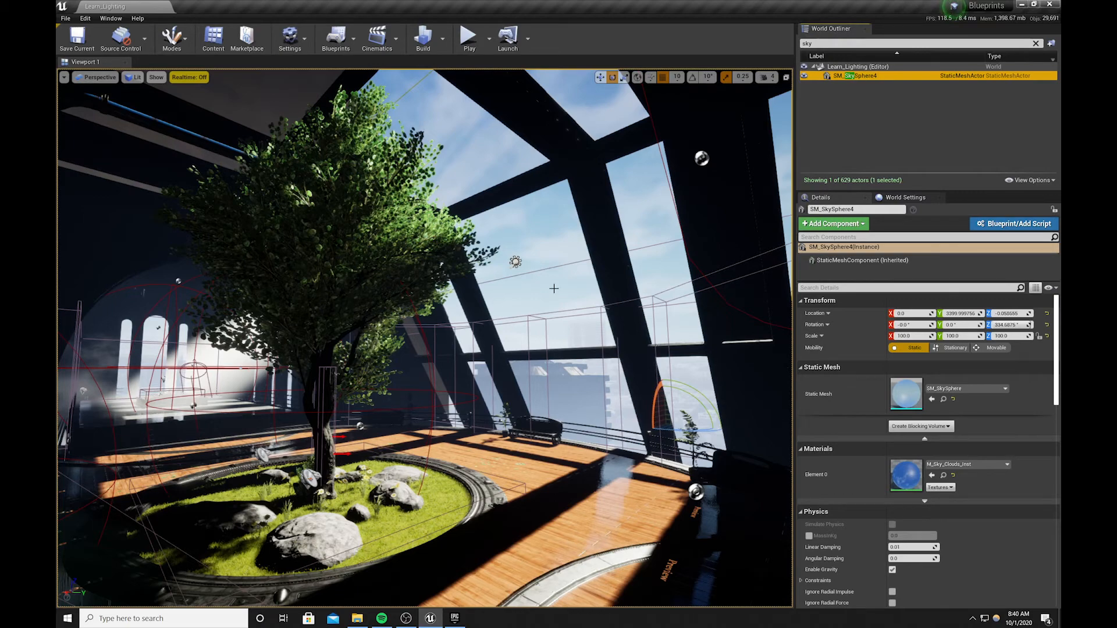
key("w")
right_click_drag(540, 298, 539, 297)
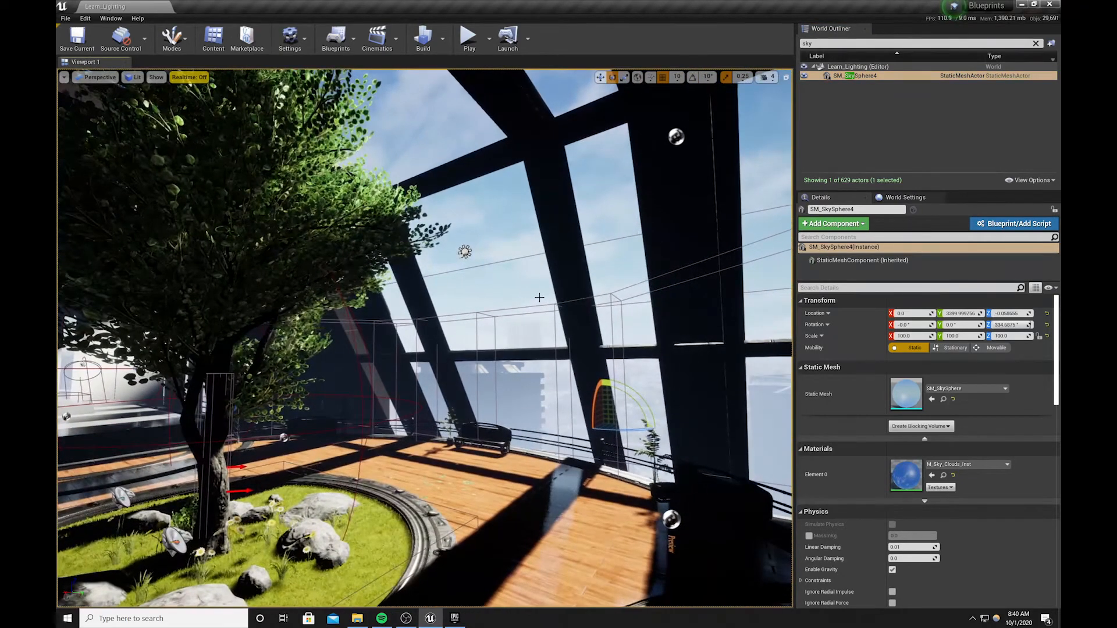
right_click_drag(540, 297, 540, 297)
key("Delete")
Filter the level's actors by "ligh" and delete the four light beams BP_GodRay4 to BP_GodRay7
left_click(1035, 43)
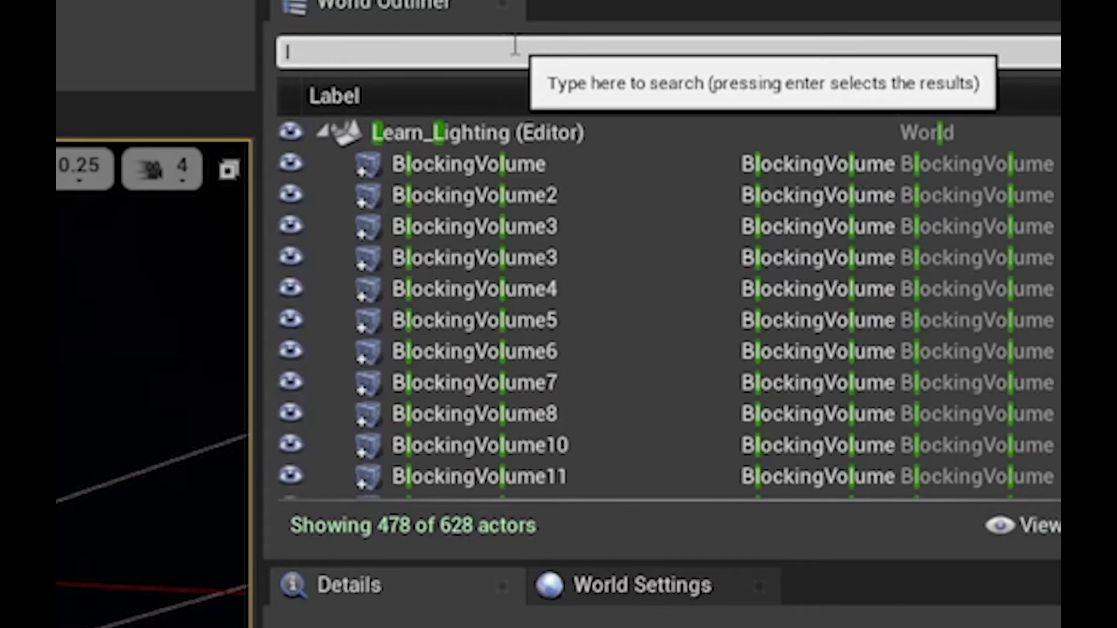
type("igh")
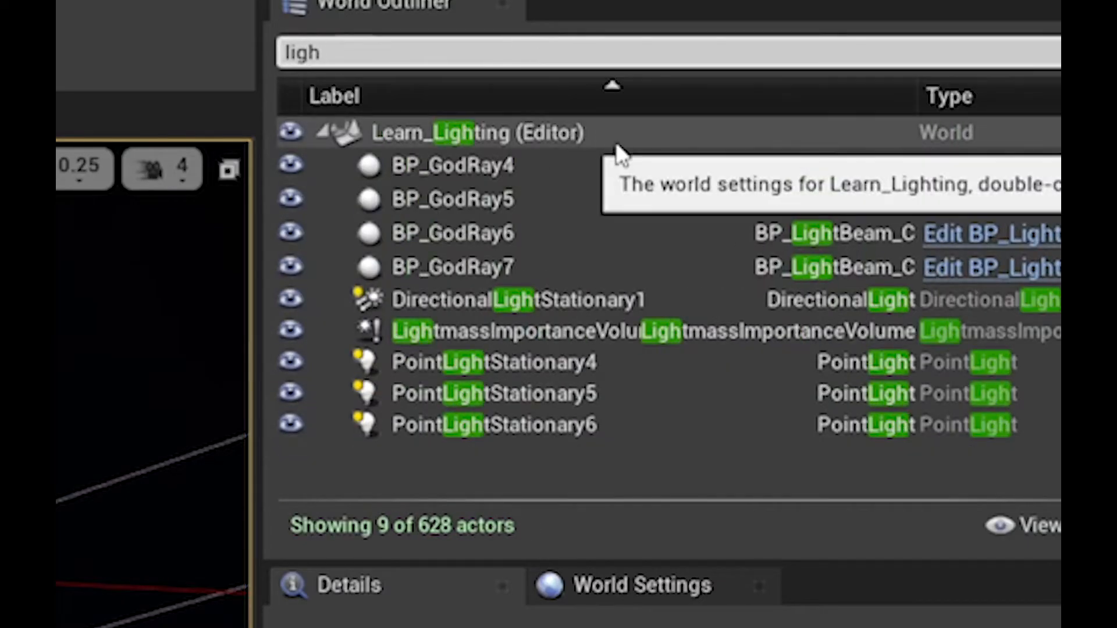
left_click(592, 156)
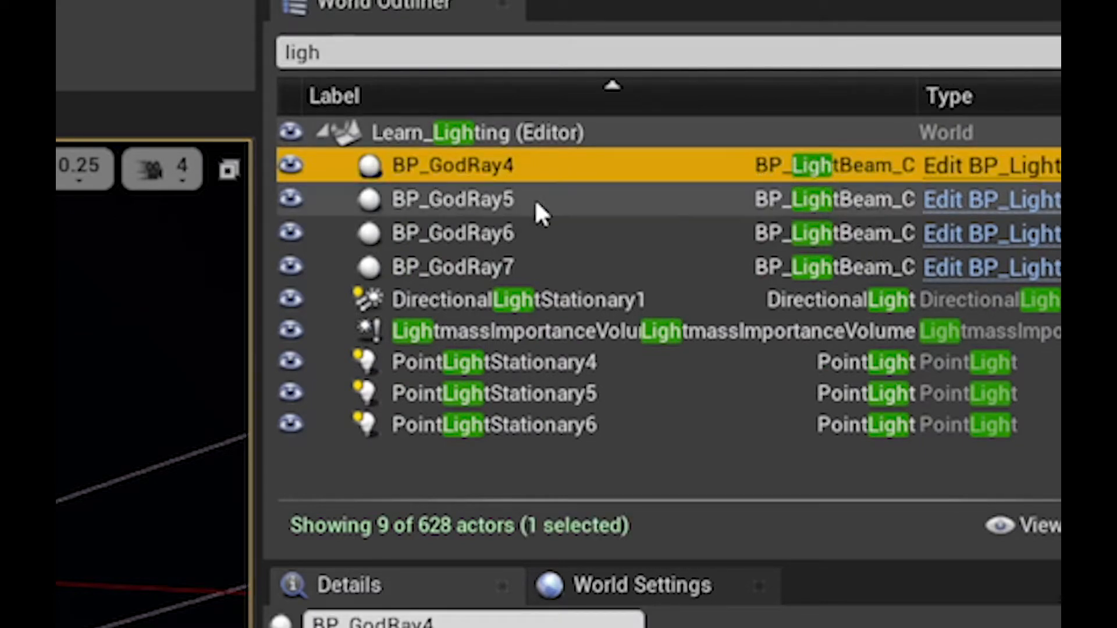
left_click(544, 265, "shift")
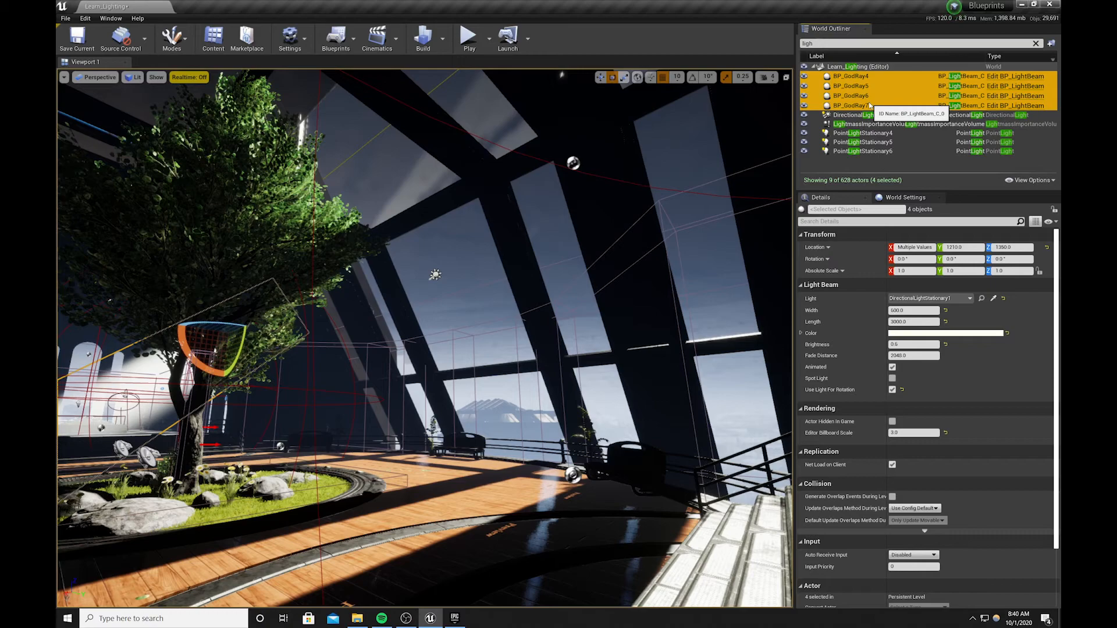
key("Delete")
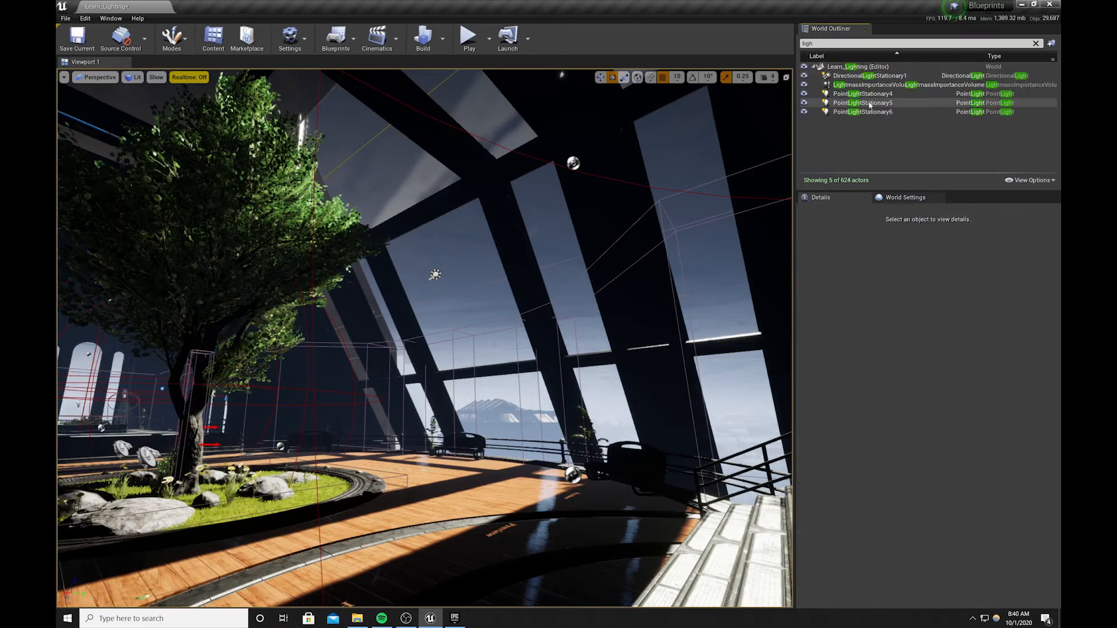
Delete DirectionalLightStationary1 and the point lights PointLightStationary4, 5 and 6, keeping the LightmassImportanceVolume
left_click(852, 77)
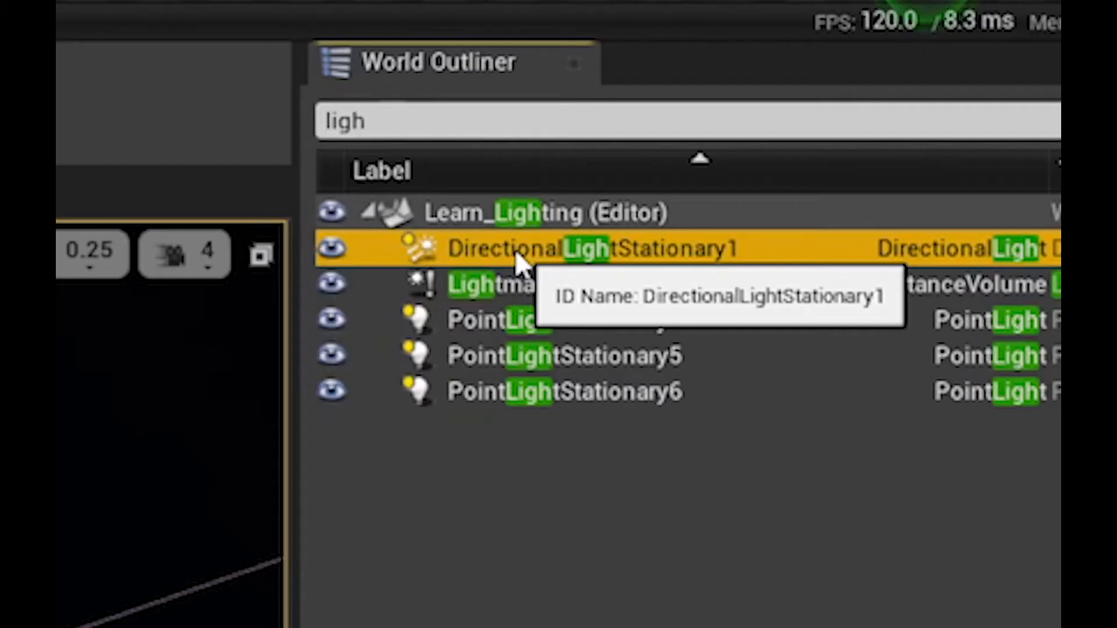
key("Delete")
left_click(851, 77)
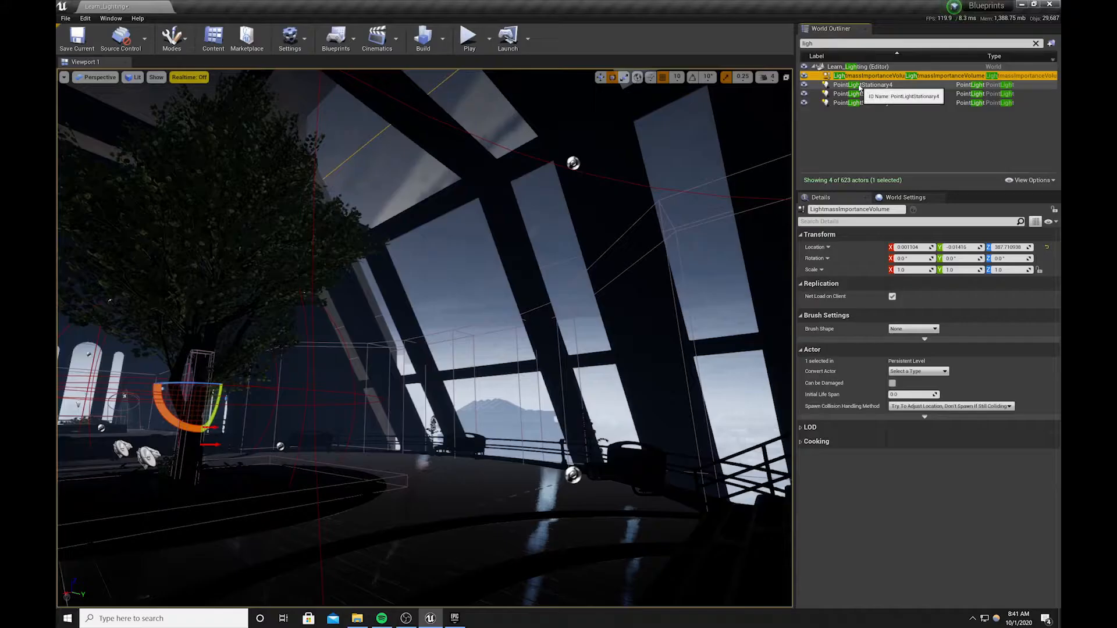
left_click(860, 87)
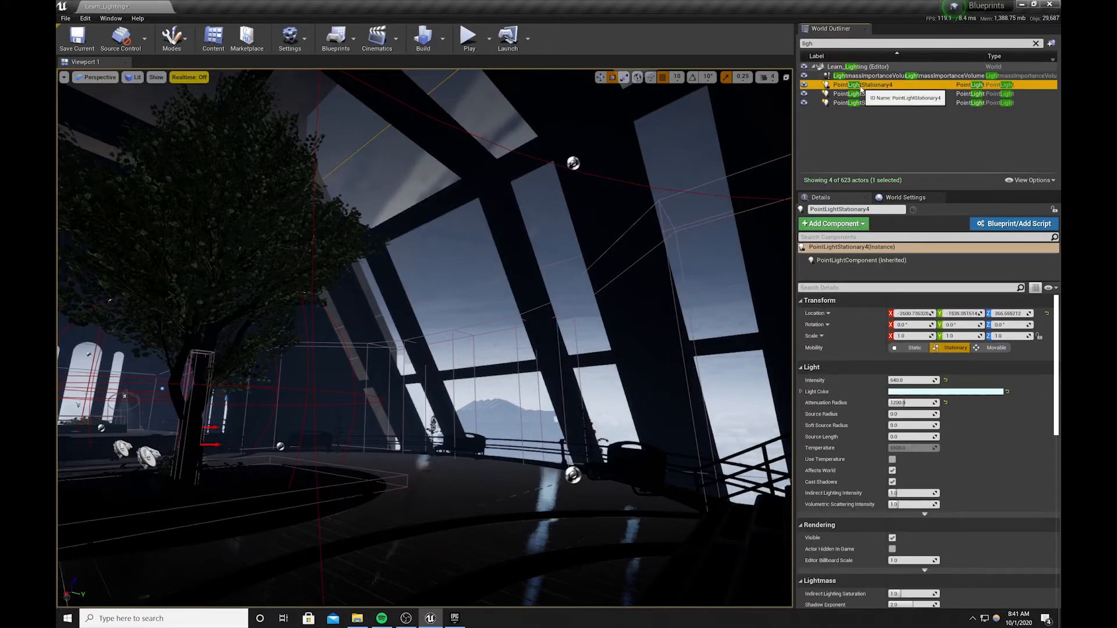
left_click(861, 96, "ctrl")
left_click(864, 102, "ctrl")
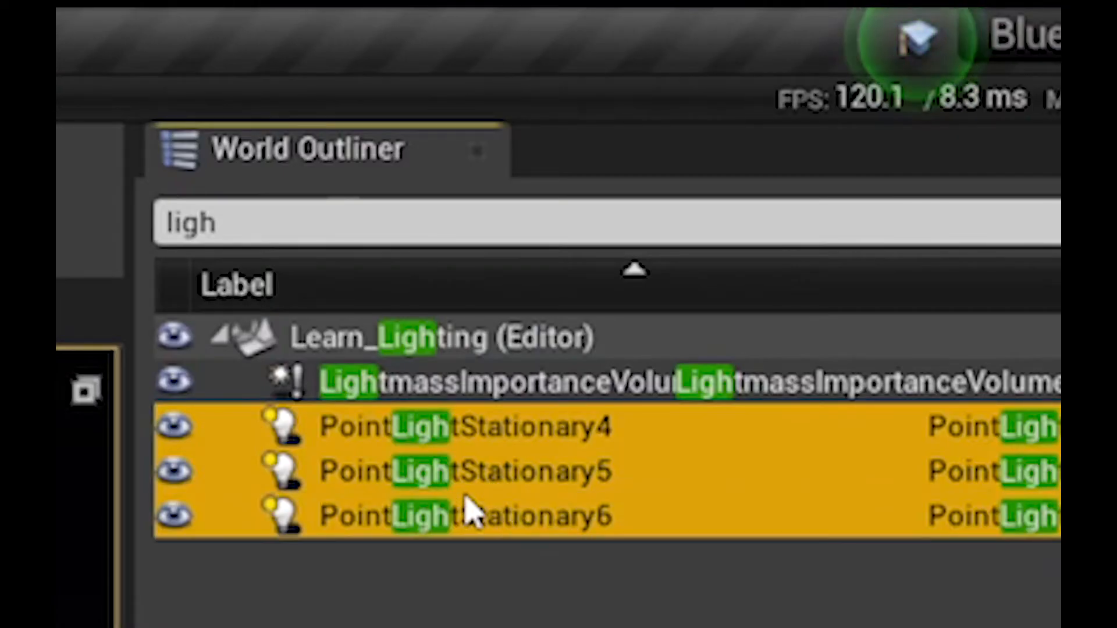
key("Delete")
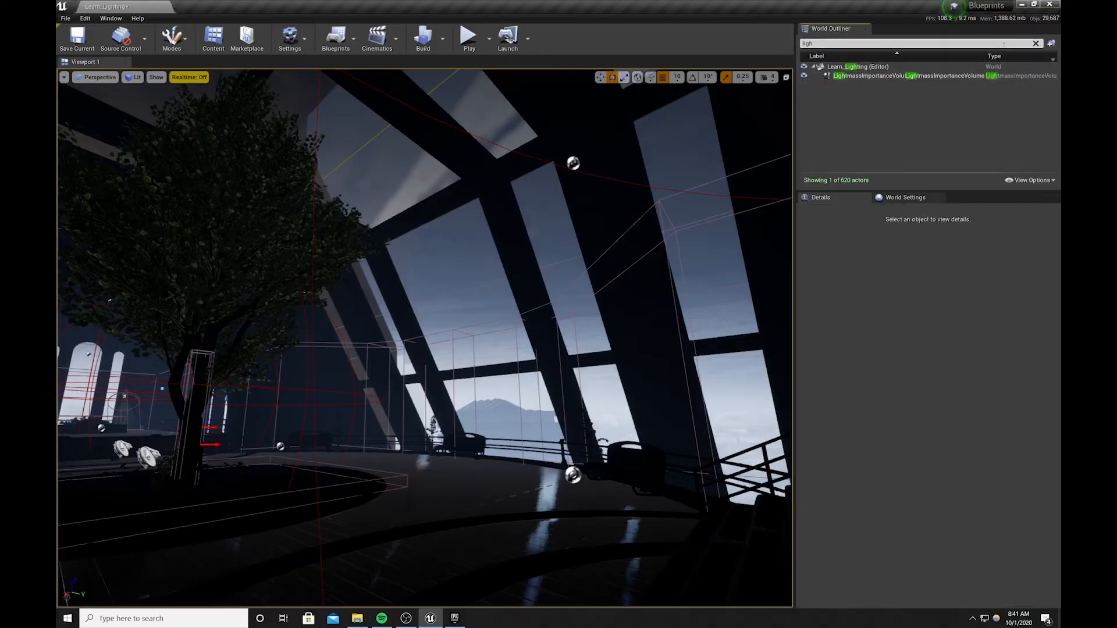
Filter the level's actors by "ref" and delete all the SphereReflectionCapture actors
left_click(1036, 44)
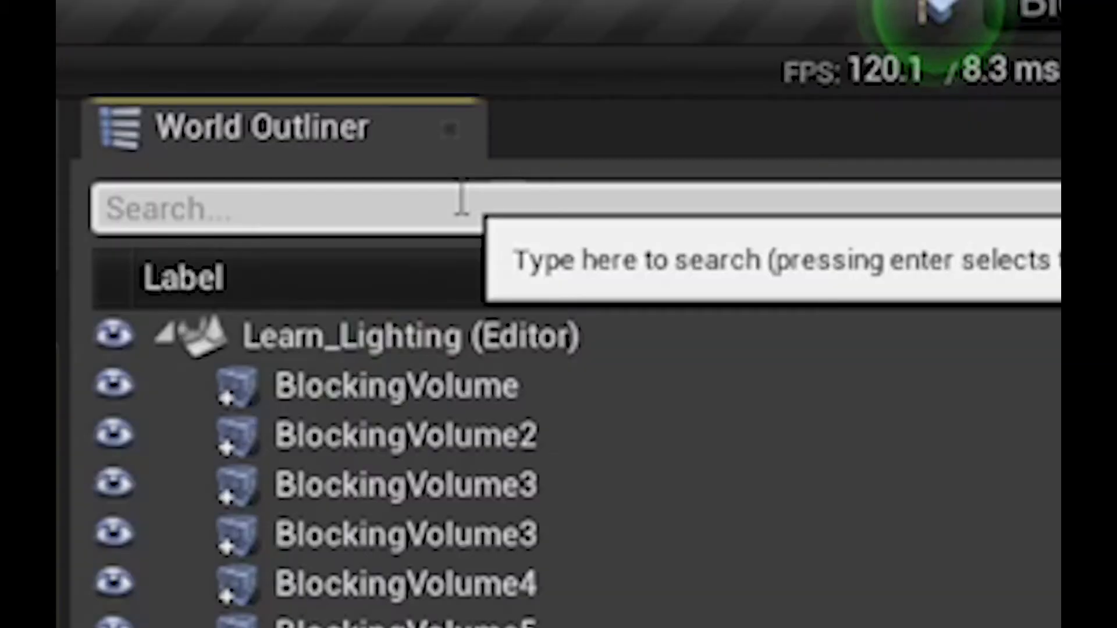
type("ref")
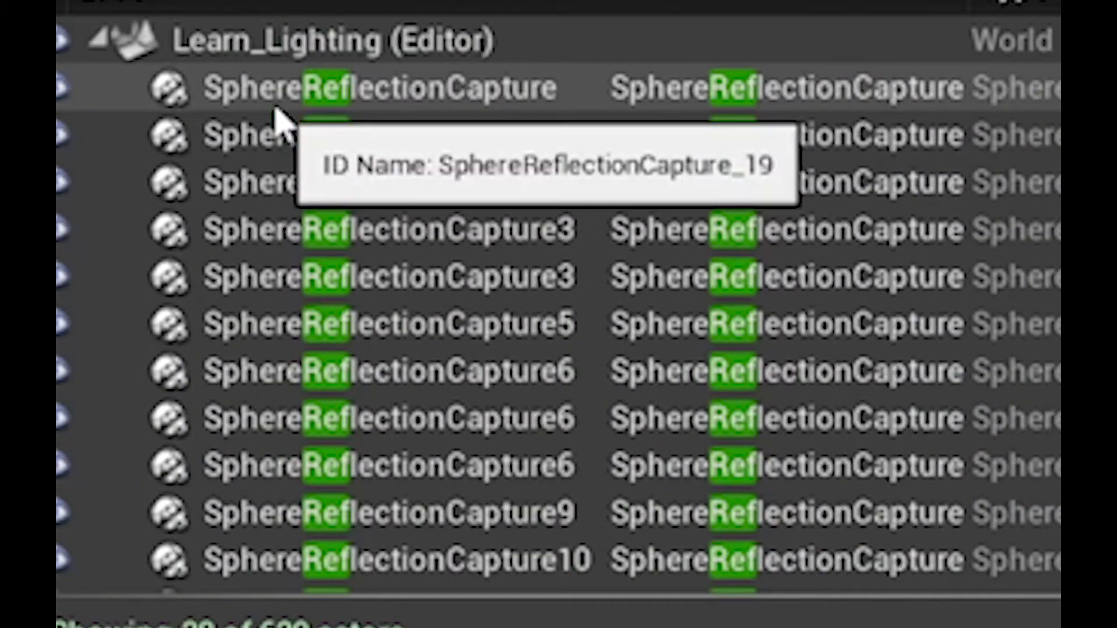
left_click(291, 106)
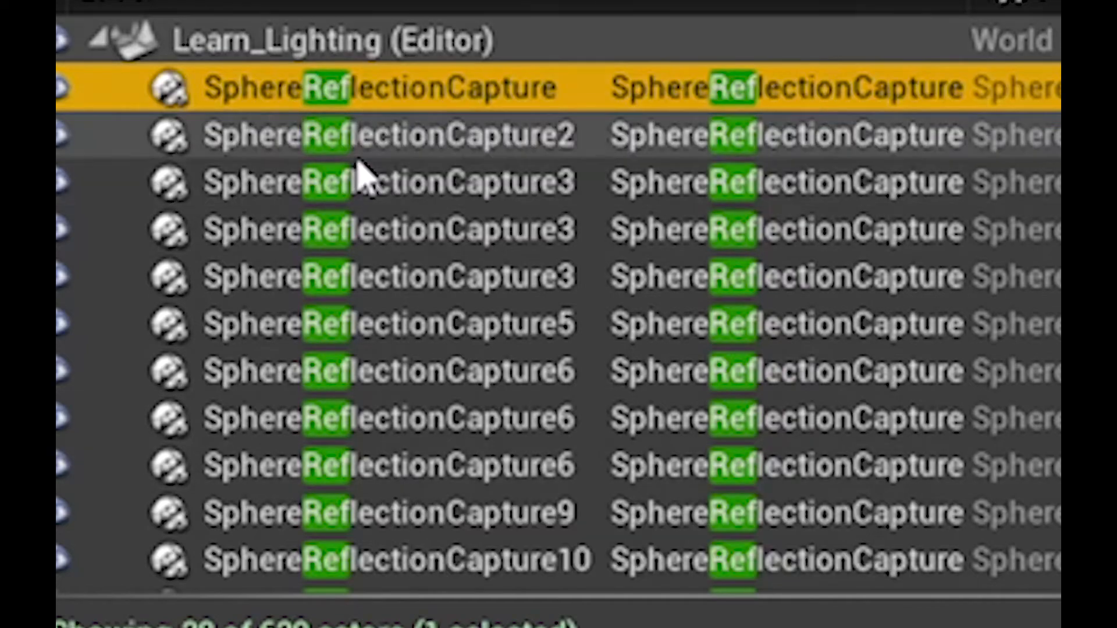
scroll(391, 349, "down", 5)
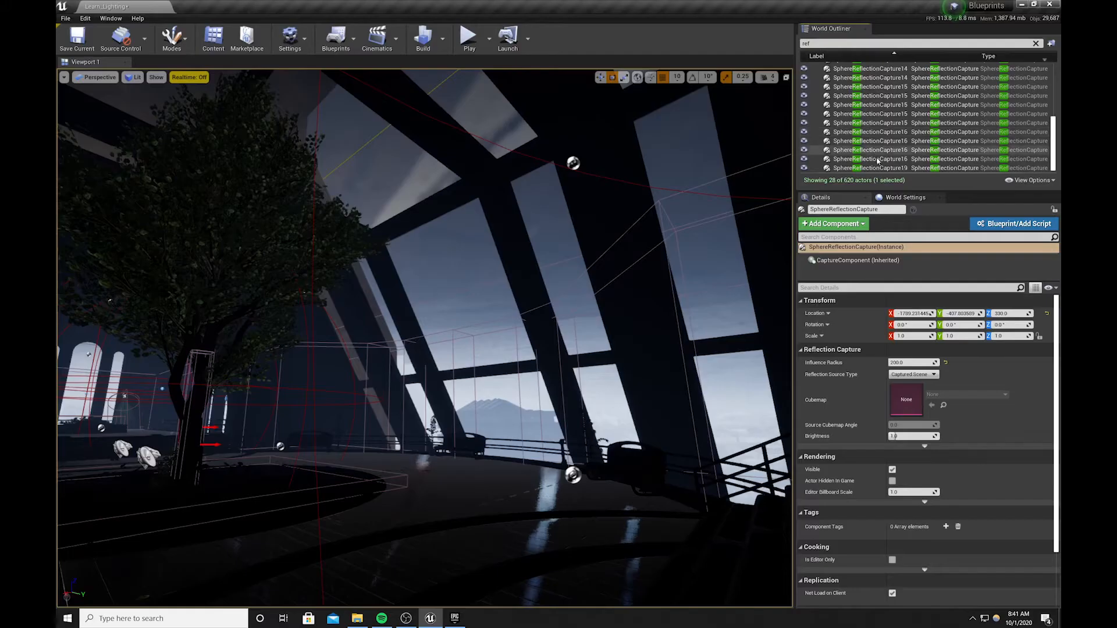
left_click(462, 579, "shift")
key("Delete")
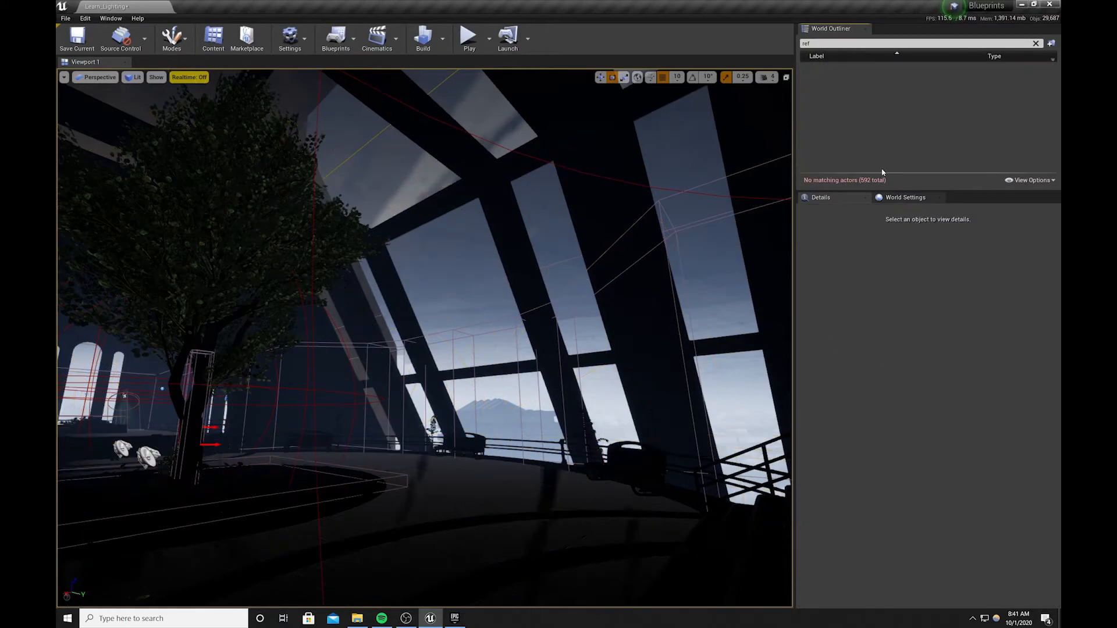
Filter the level's actors by "fog" and delete the ExponentialHeightFog actor
left_click(1036, 43)
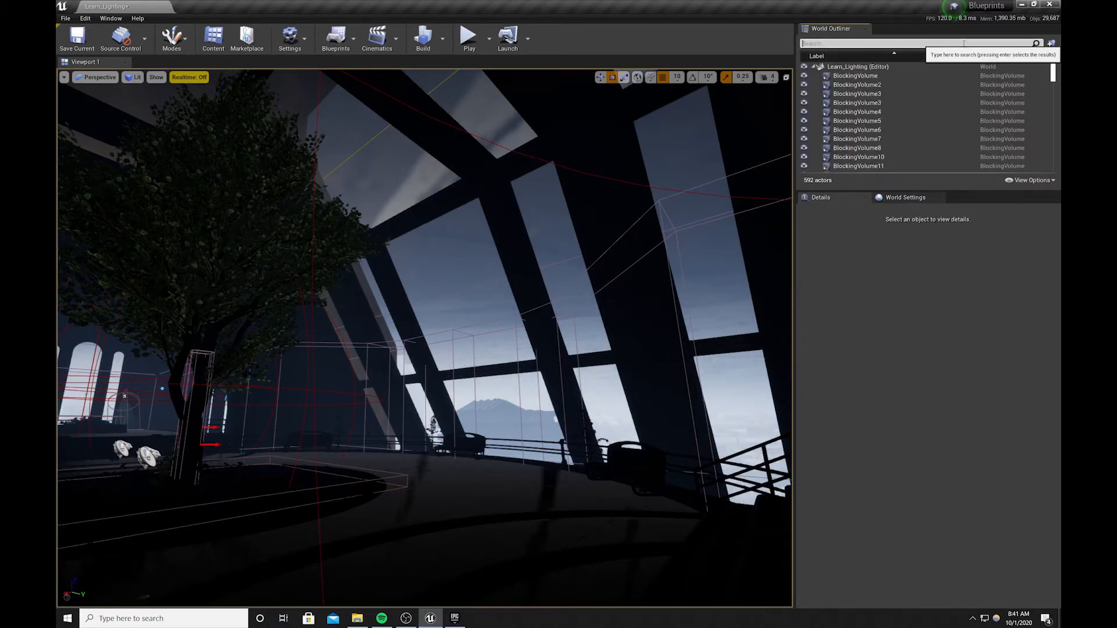
type("fog")
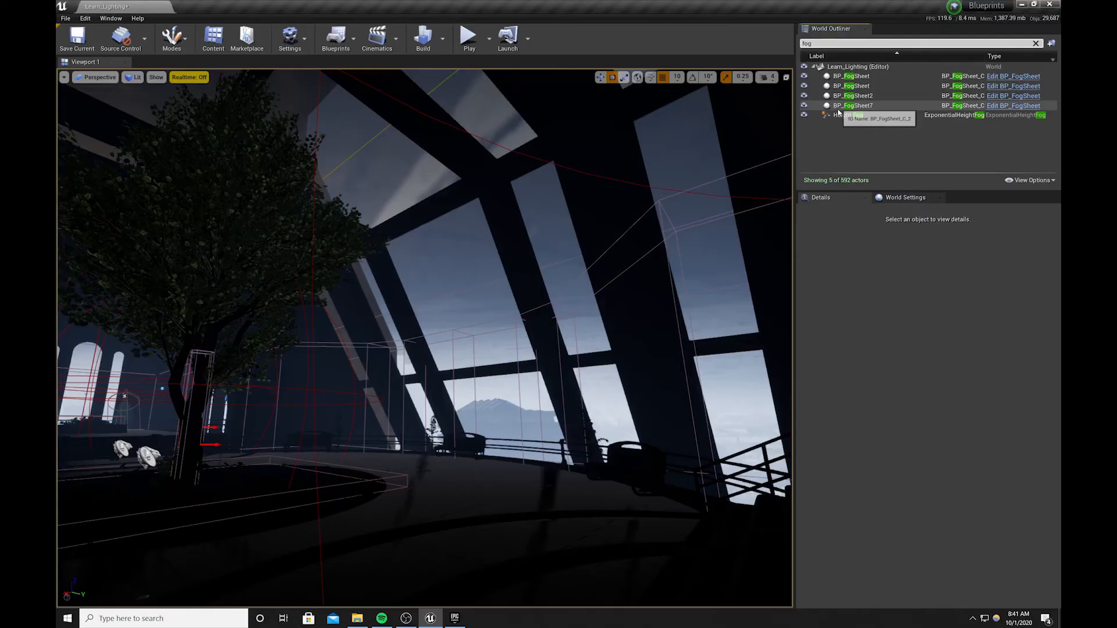
left_click(460, 494)
key("Delete")
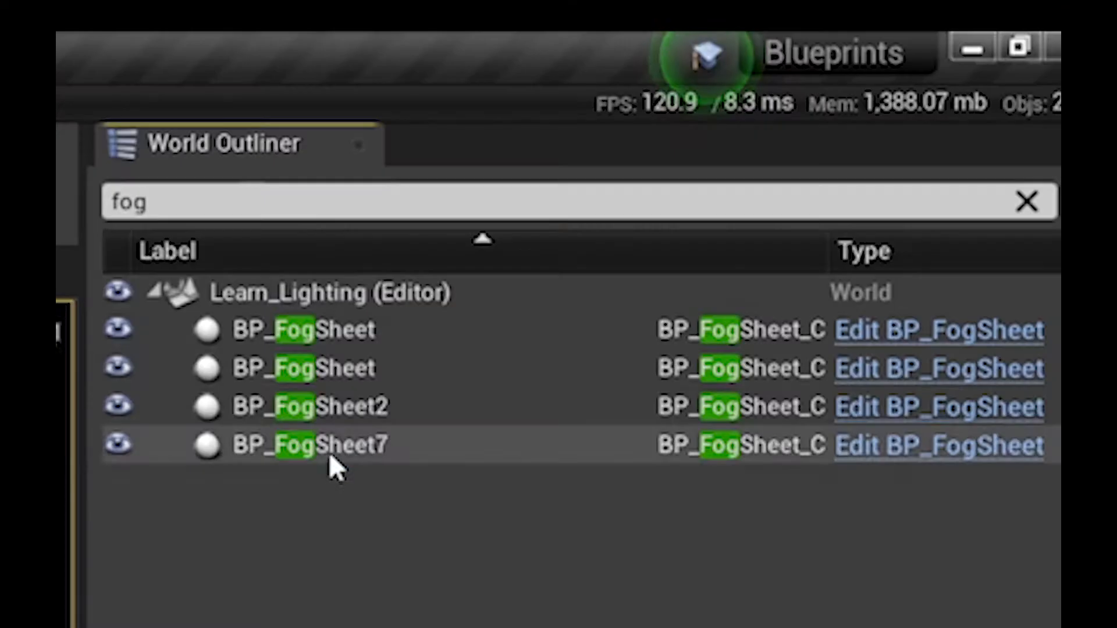
Delete the four fog sheets, including BP_FogSheet2 and BP_FogSheet7, and clear the actor filter
left_click(858, 106)
left_click(861, 94, "ctrl")
left_click(348, 364, "ctrl")
left_click(342, 333, "ctrl")
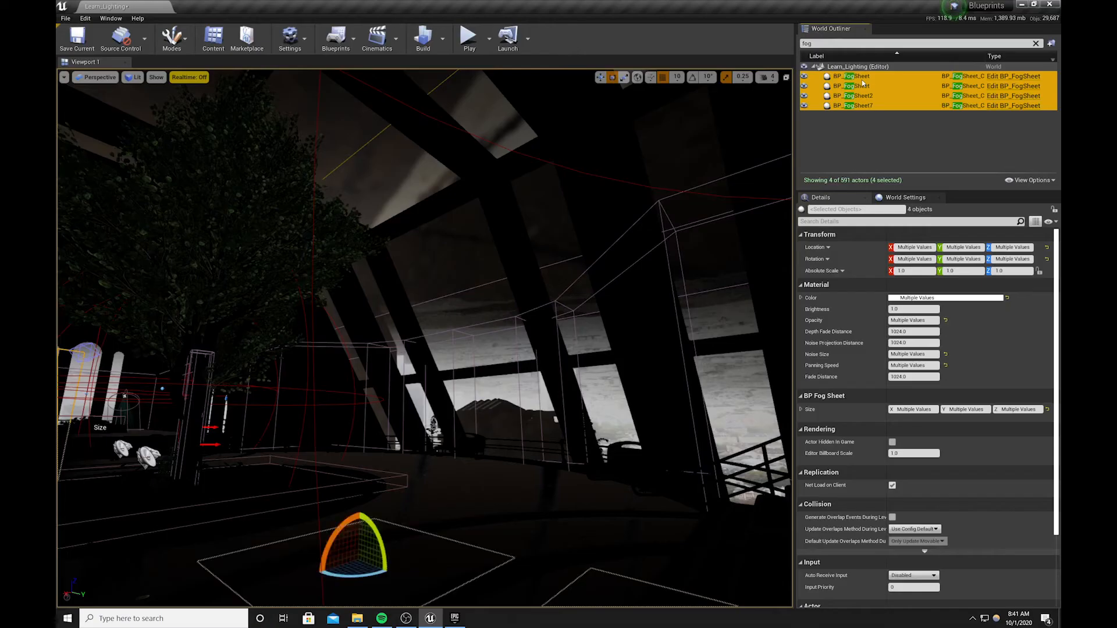
key("Delete")
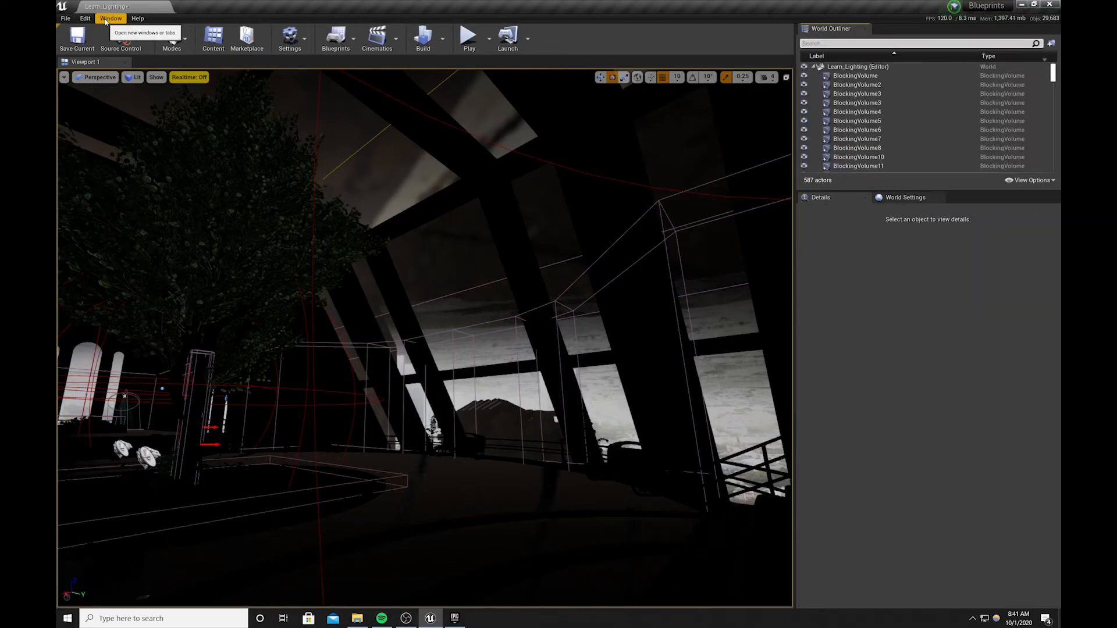
Place a new Directional Light inside the room near the large windows, at about X 507, Y 991, Z 269
left_click(106, 21)
left_click(134, 120)
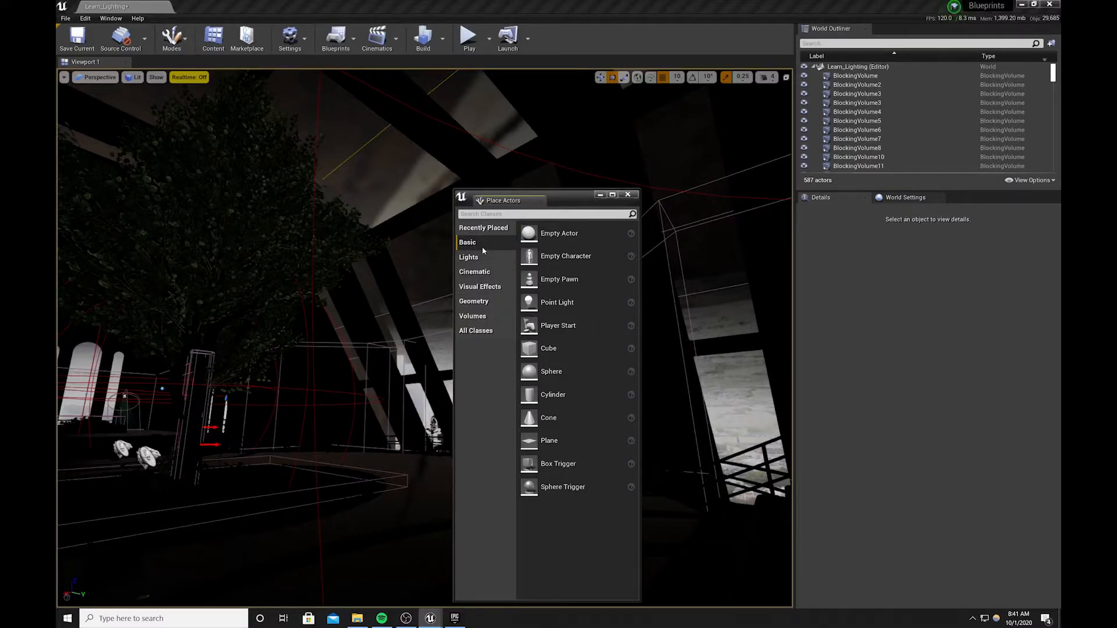
left_click(469, 257)
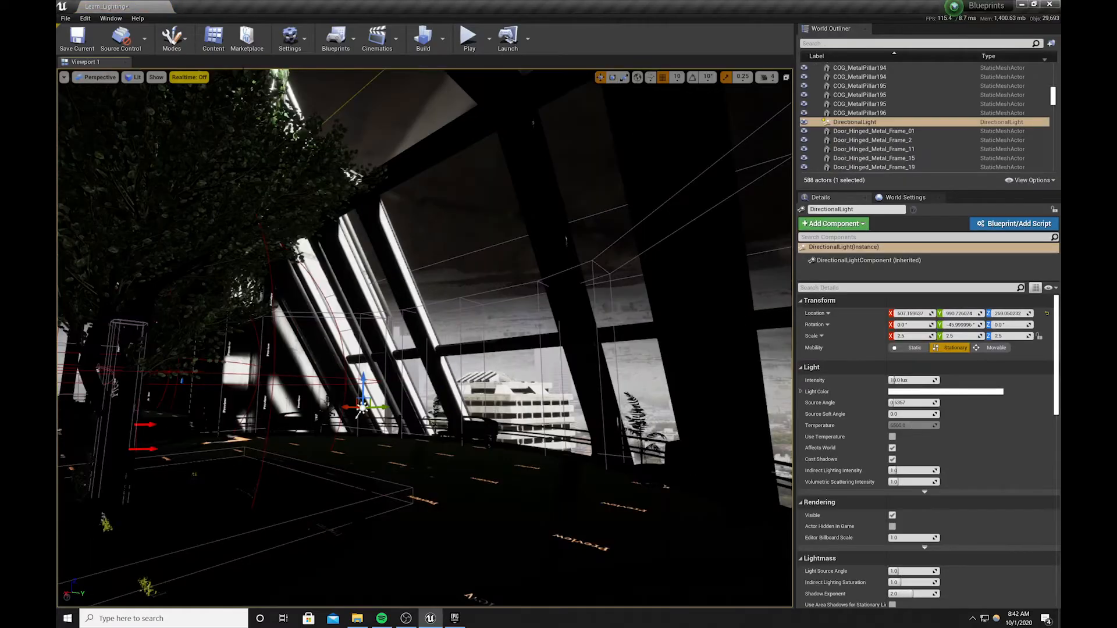
Place a new Sky Light on the floor beside the directional light and close the actor placement browser
left_click(110, 18)
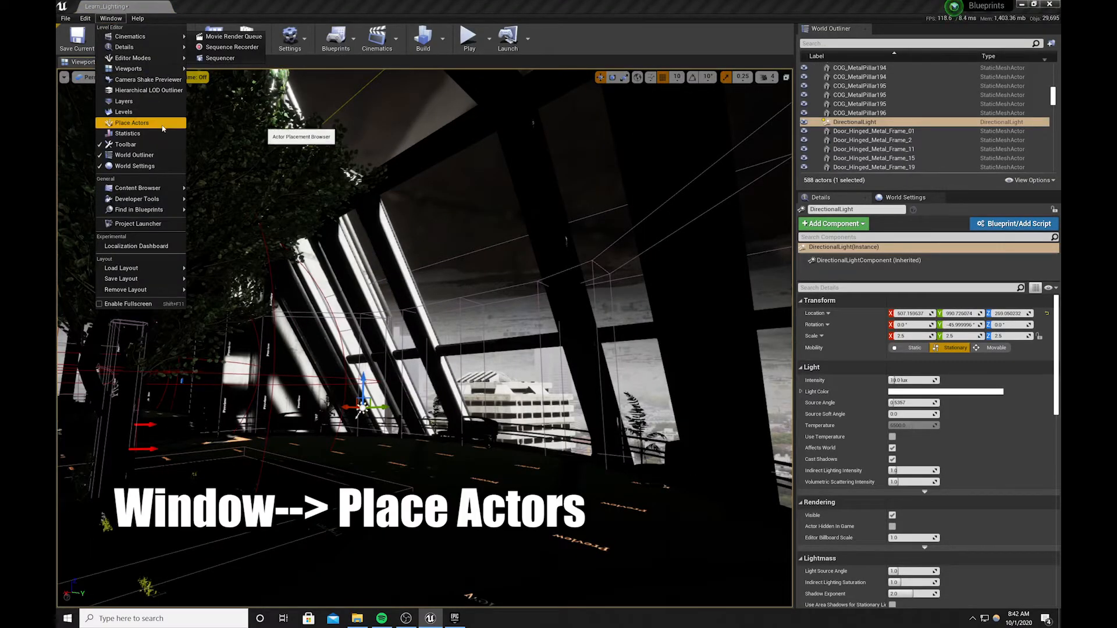
left_click(132, 123)
left_click(487, 260)
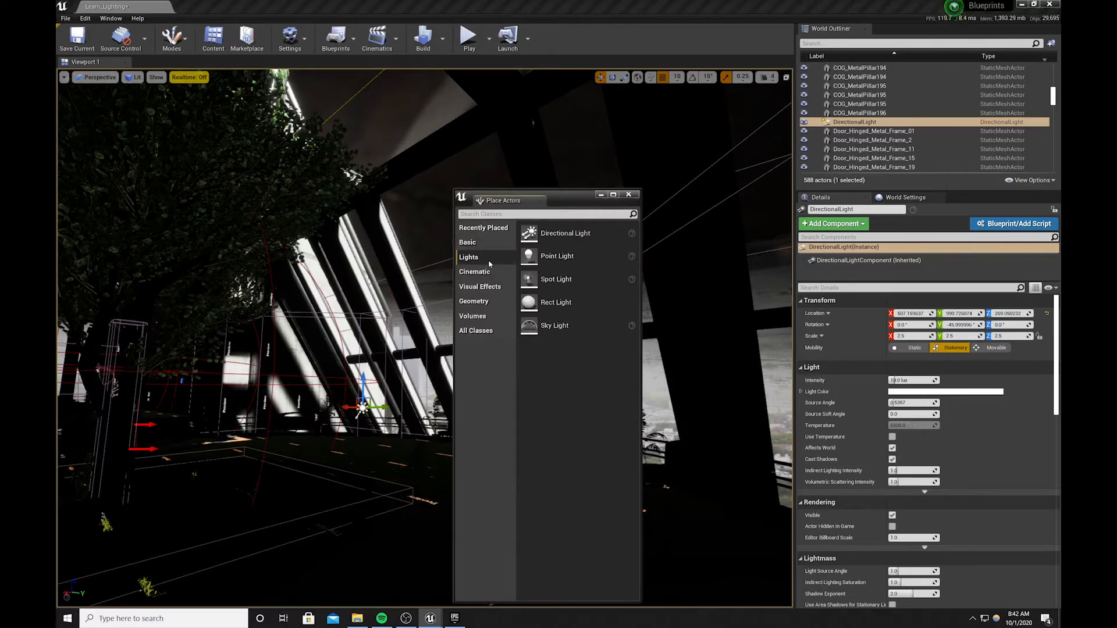
left_click_drag(535, 324, 404, 473)
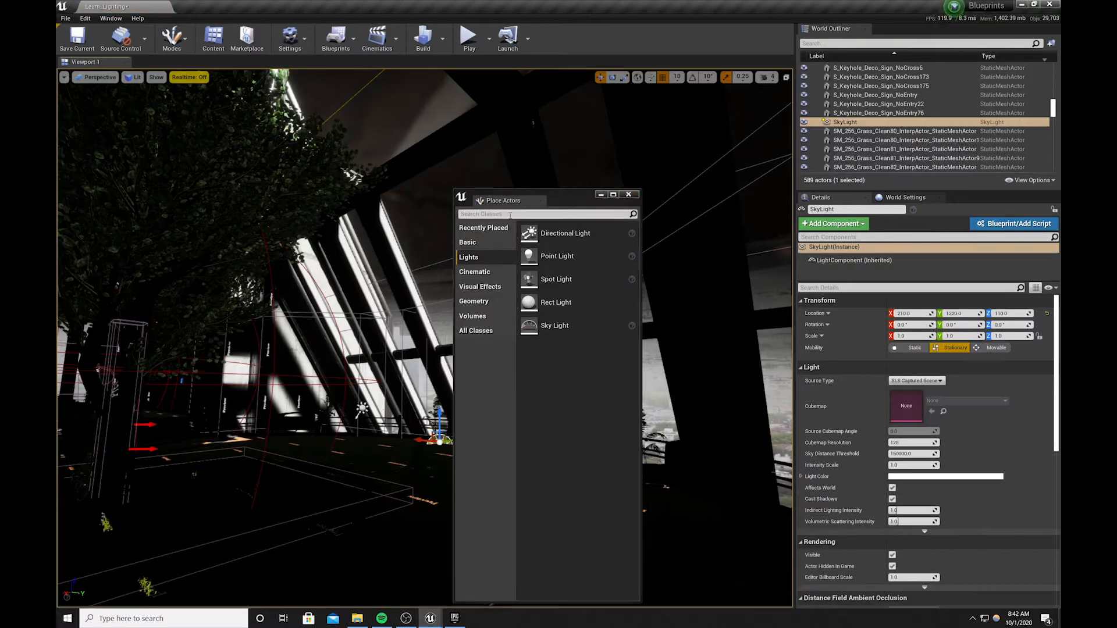
left_click(629, 194)
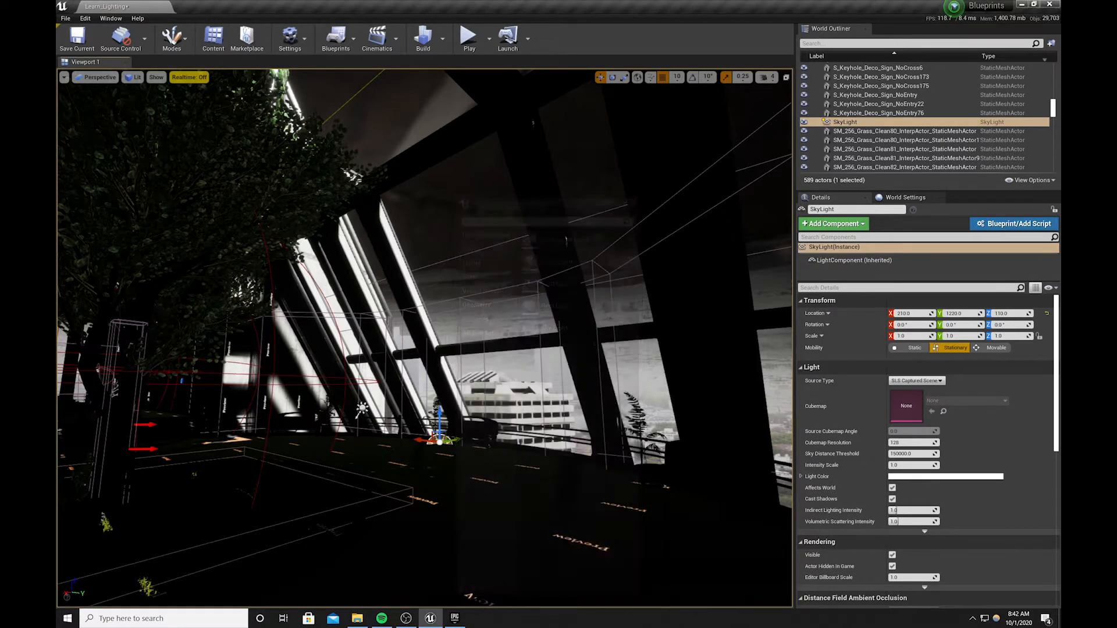
Filter the level's actors by "post" and delete the existing PostProcessVolume
left_click(855, 44)
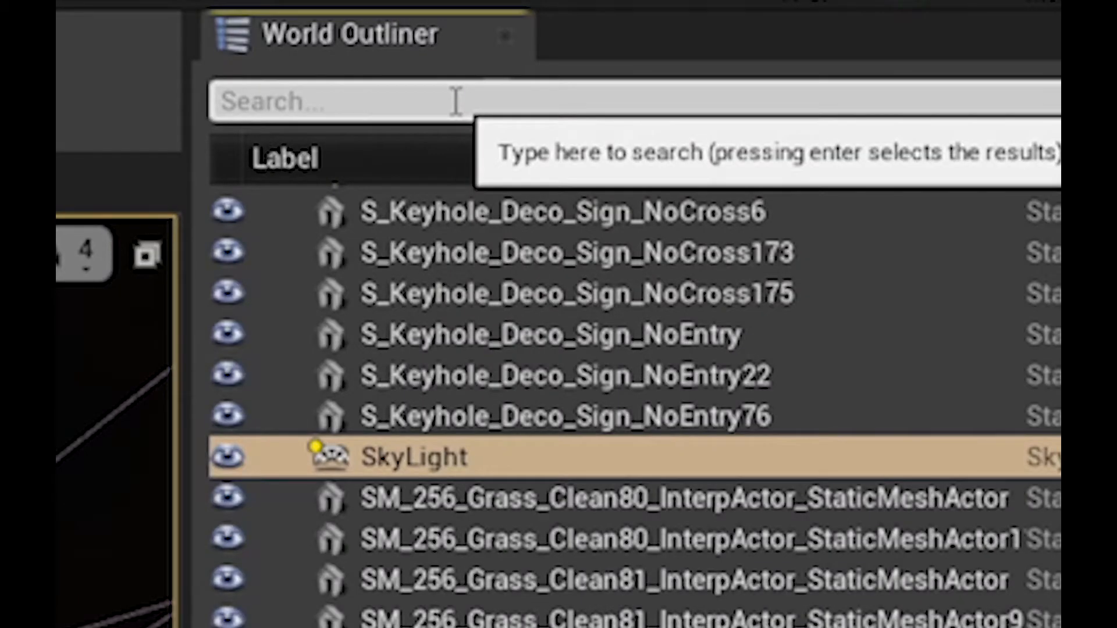
type("post")
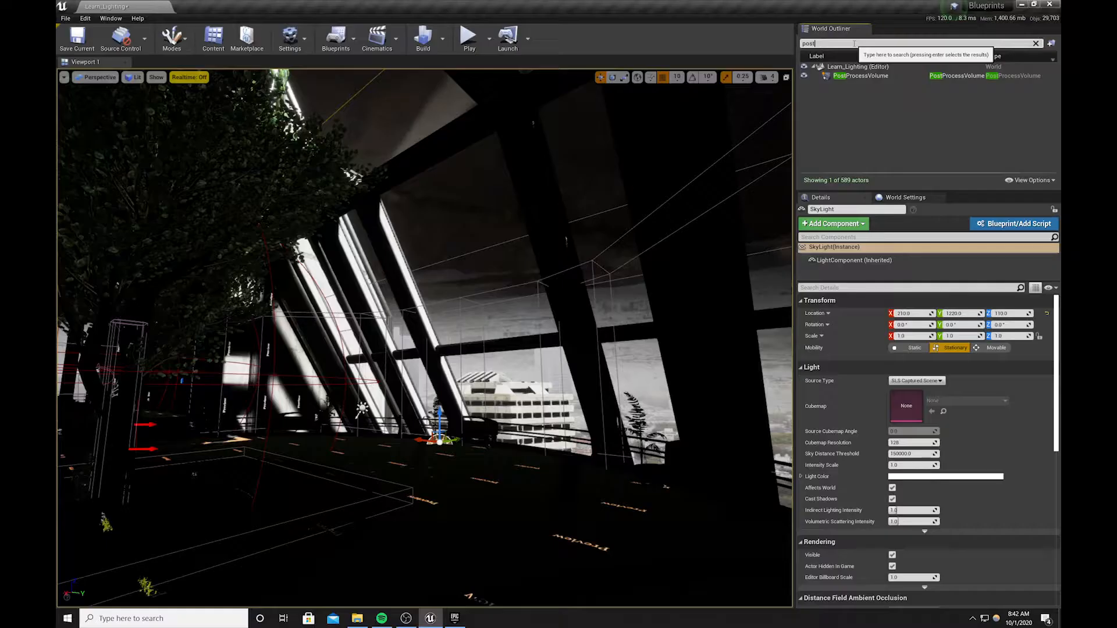
left_click(567, 251)
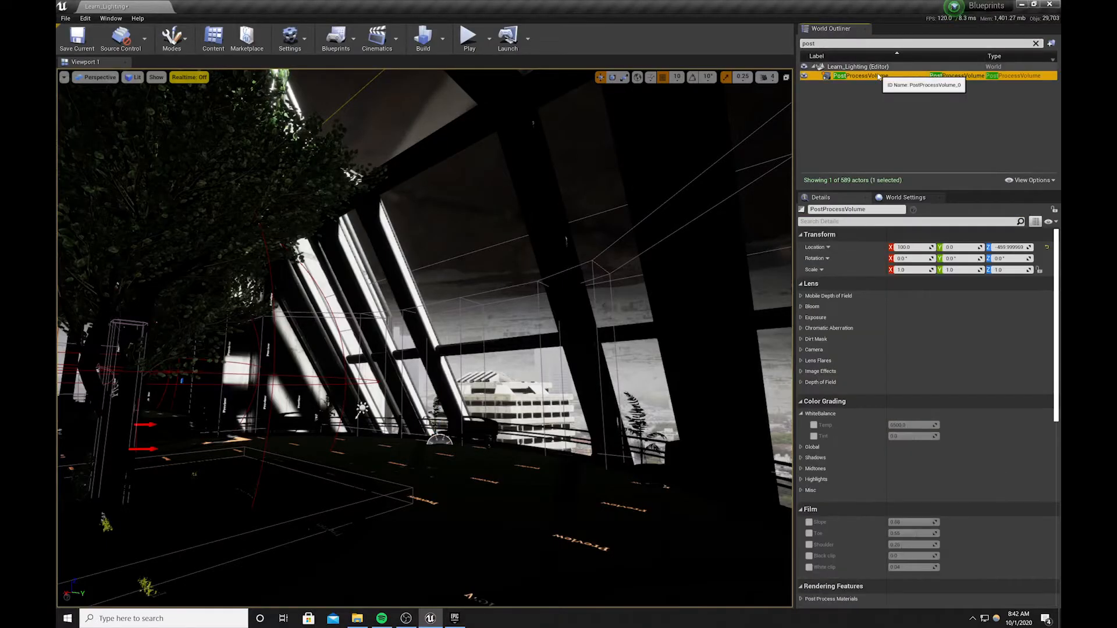
key("Delete")
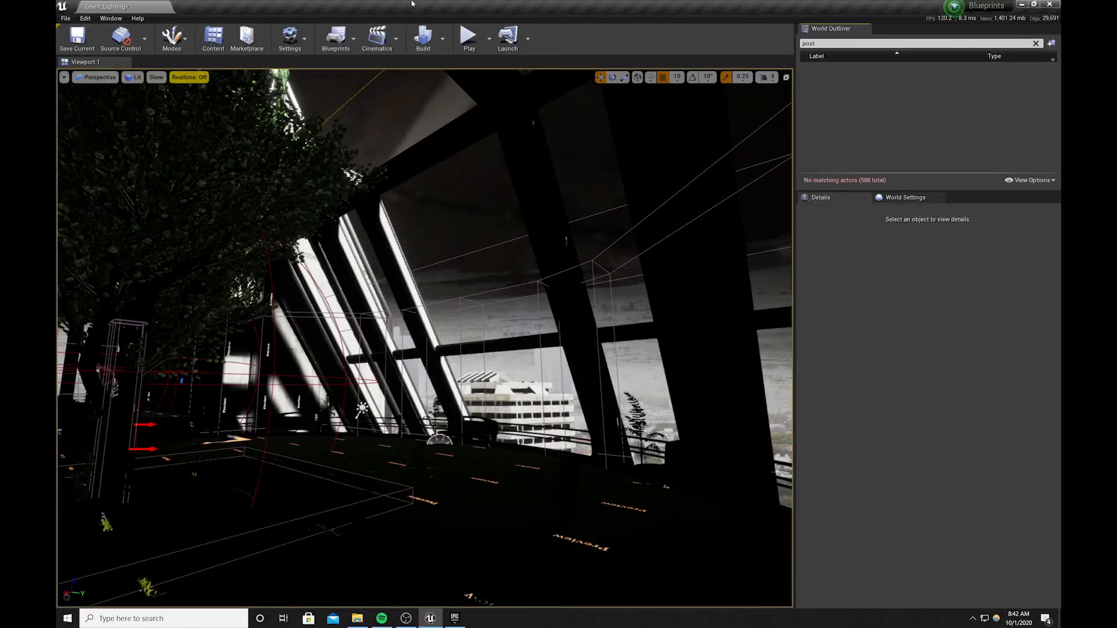
Place a new Post Process Volume on the floor between the tree and the windows
left_click(110, 18)
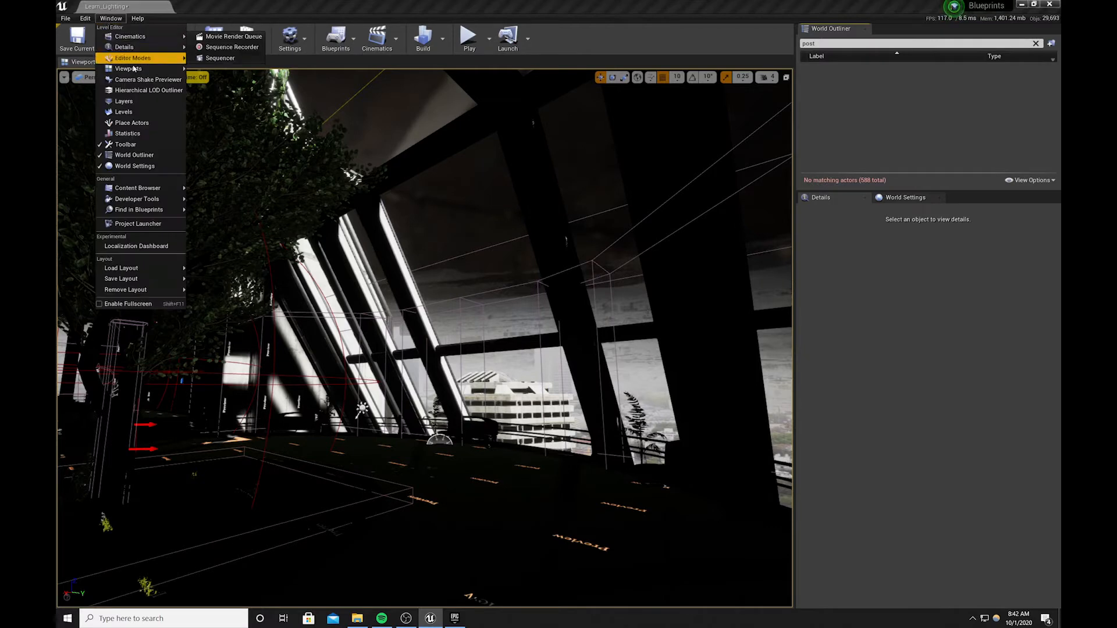
left_click(150, 123)
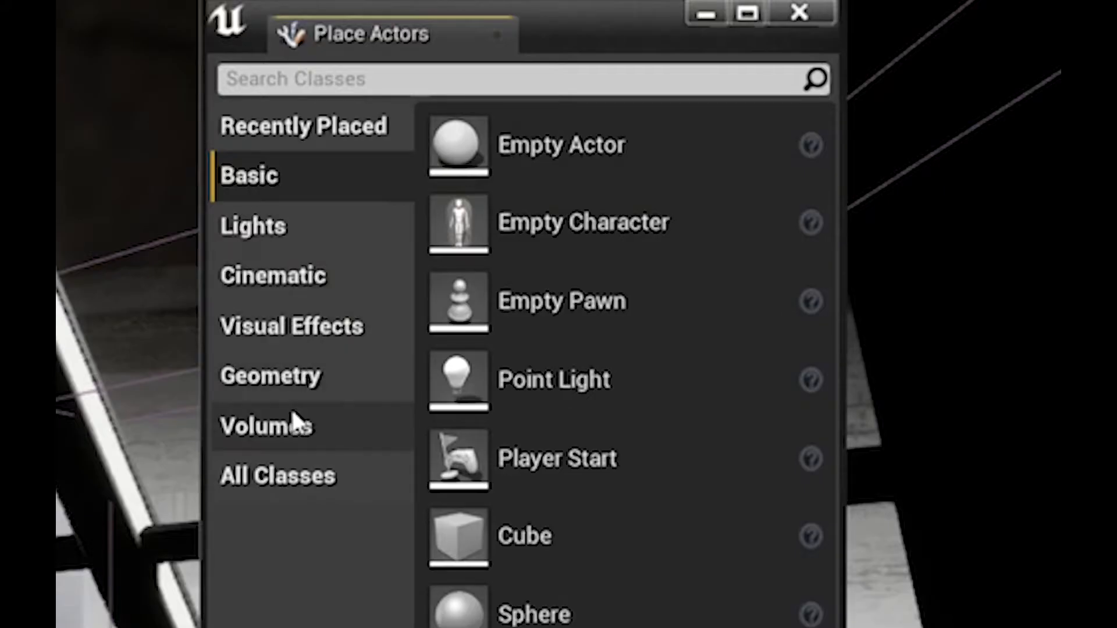
left_click(291, 424)
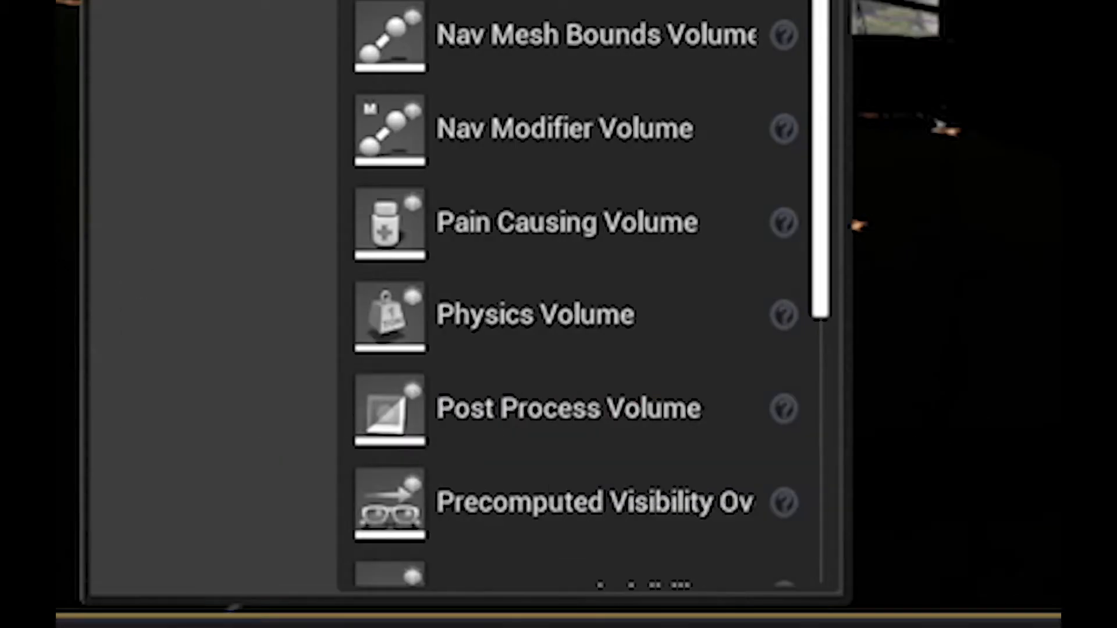
left_click_drag(569, 409, 368, 510)
left_click(630, 196)
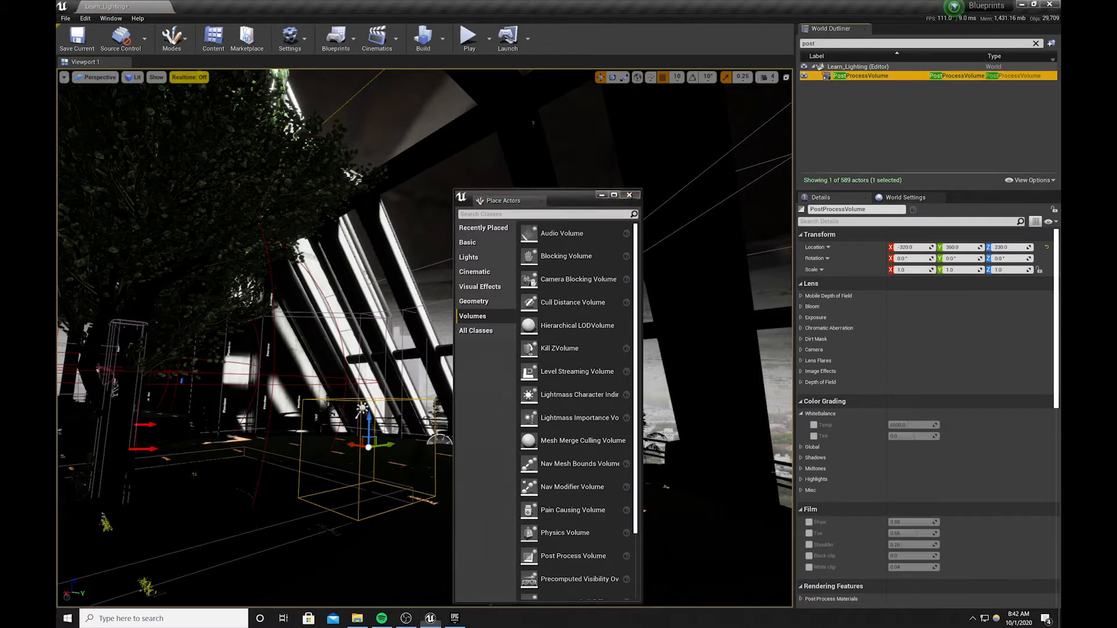
Review the newly added directional light, sky light and post process volume by selecting each one in the scene
left_click(109, 18)
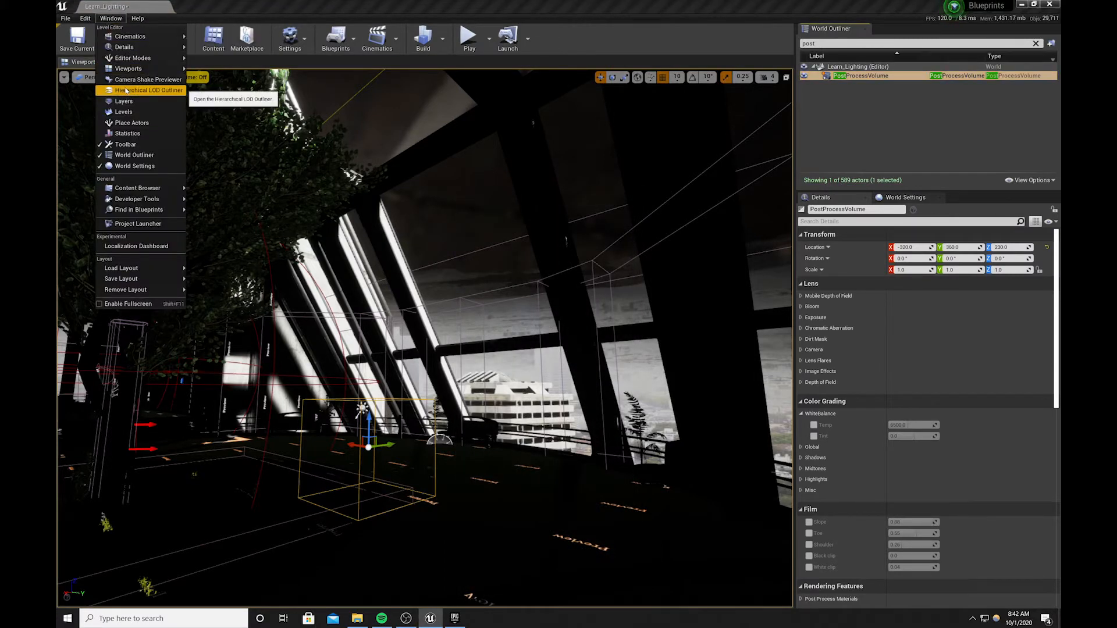
right_click_drag(349, 233, 326, 234)
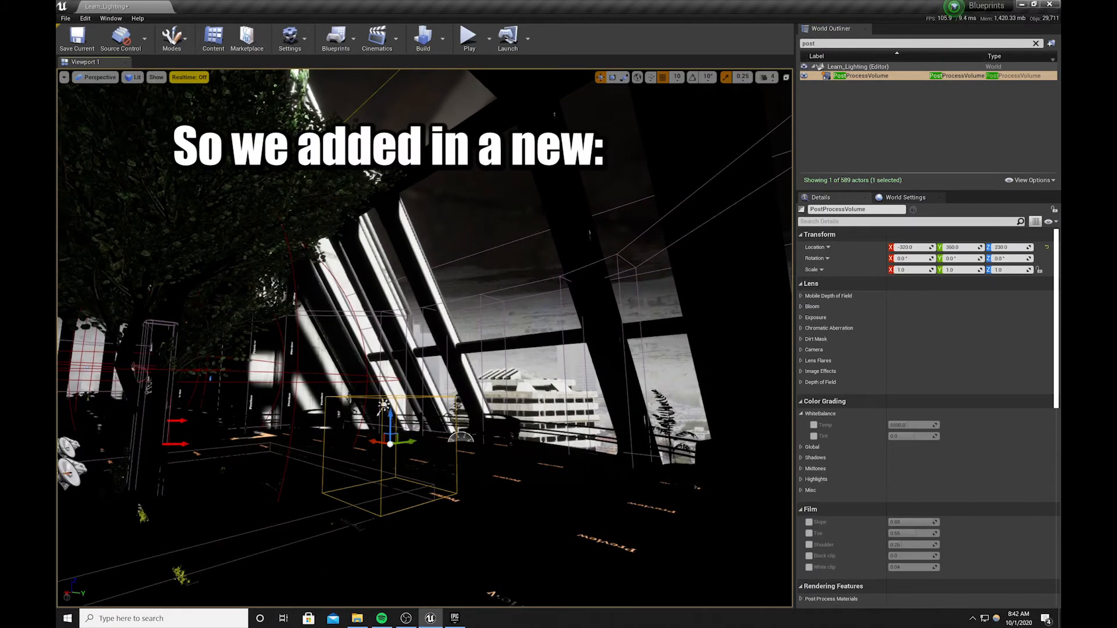
right_click_drag(391, 428, 372, 428)
left_click(319, 411)
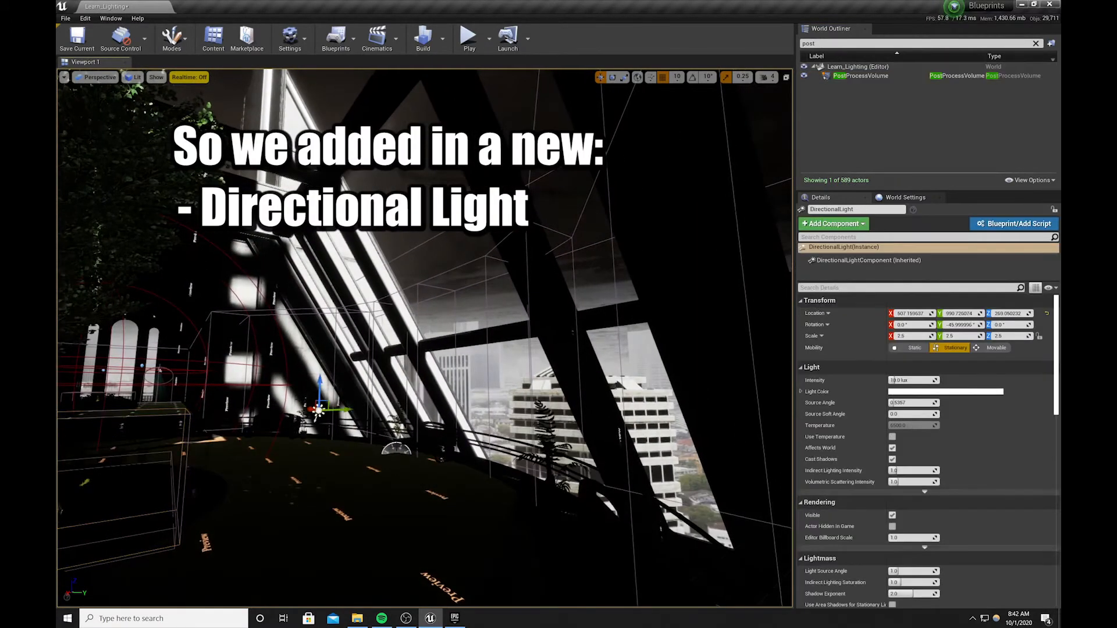
left_click(397, 448)
left_click(185, 459)
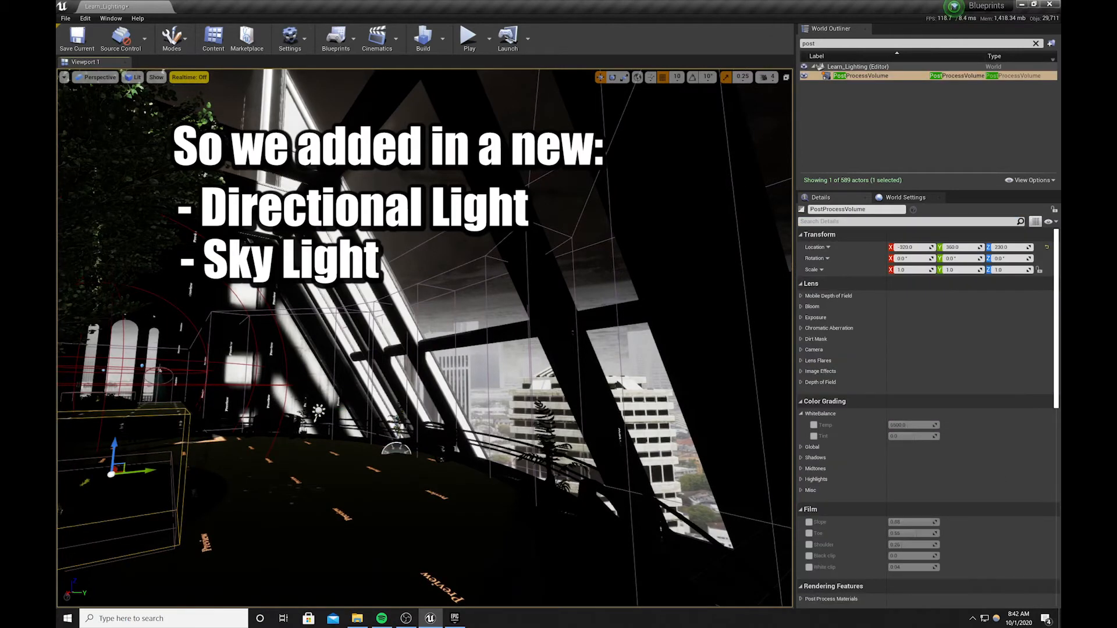
right_click_drag(185, 460, 216, 452)
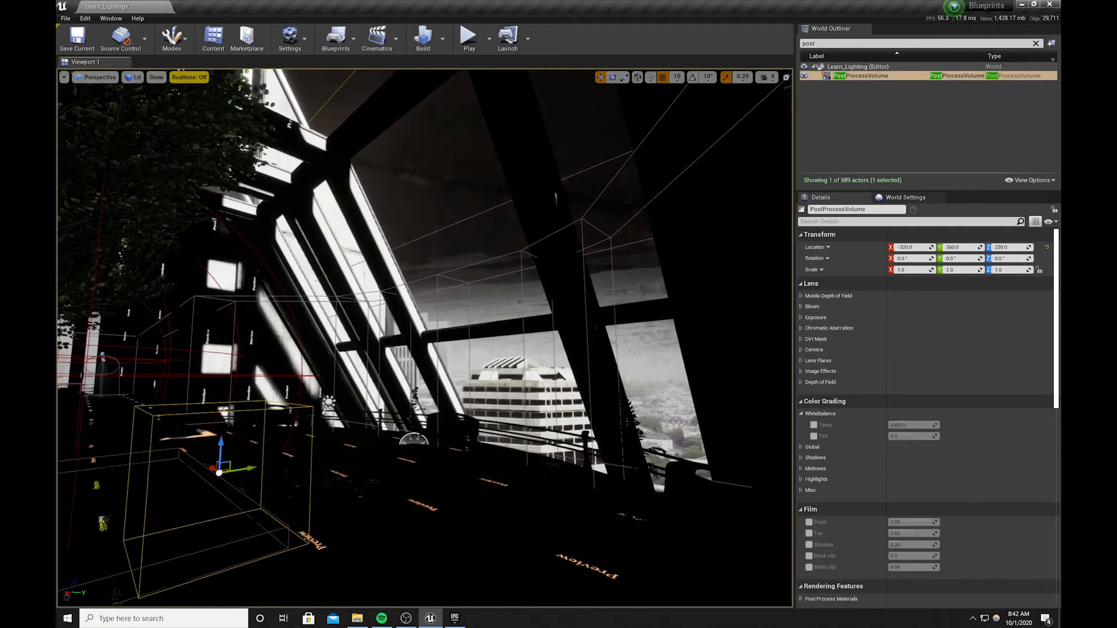
Set the mobility of both the directional light and the sky light to Movable
left_click(330, 401)
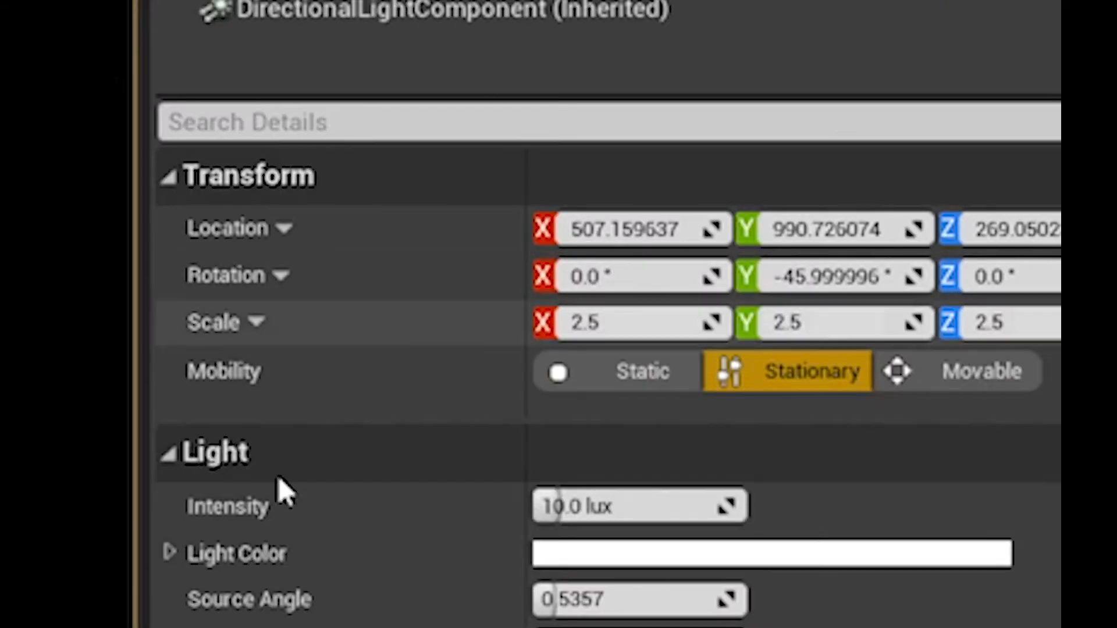
mouse_move(266, 386)
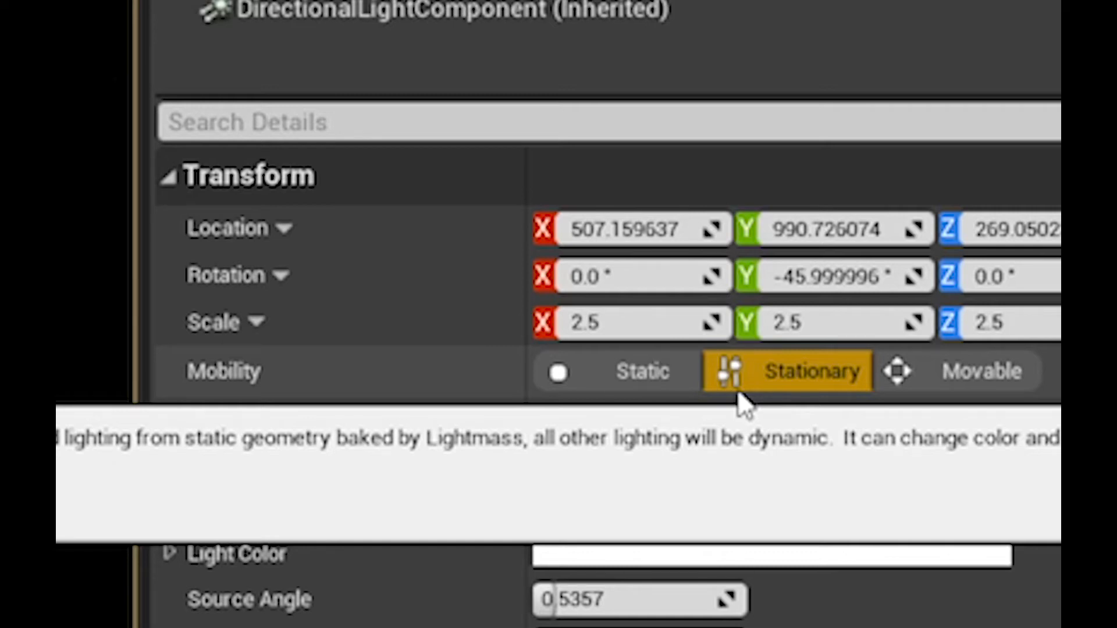
left_click(930, 388)
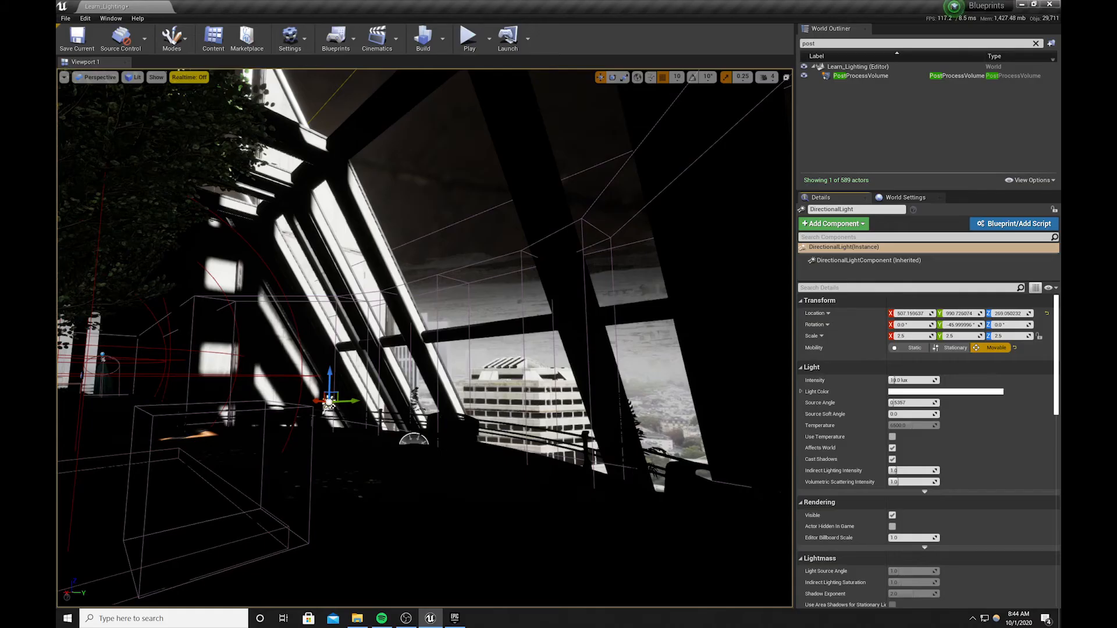
left_click(950, 348)
left_click(989, 347)
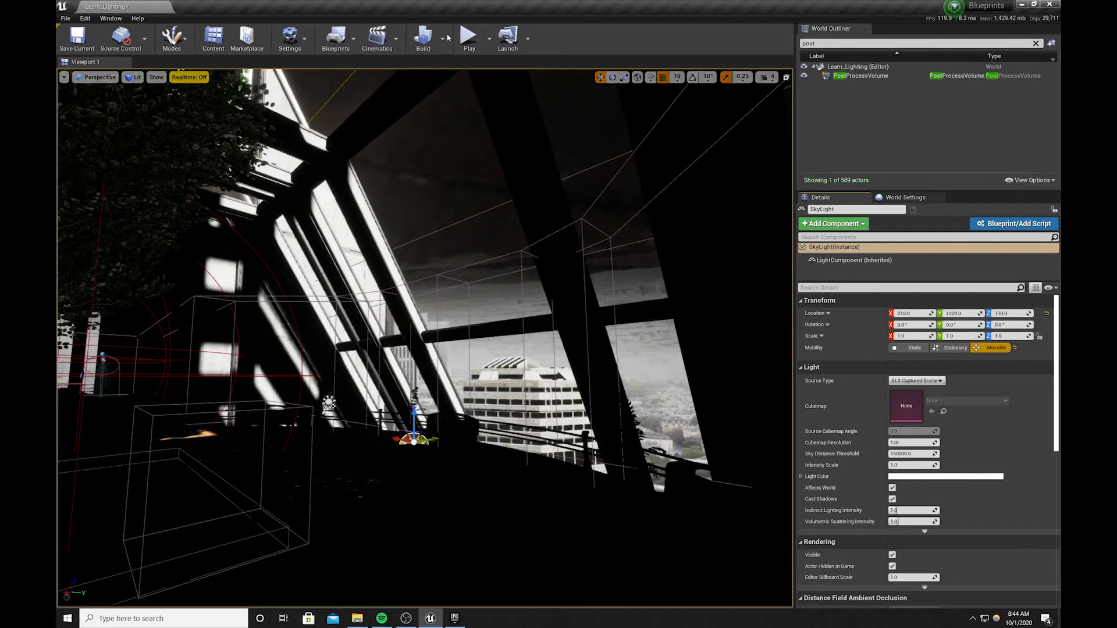
Save the Learn_Lighting level, build its lighting, and save the level again
left_click(78, 49)
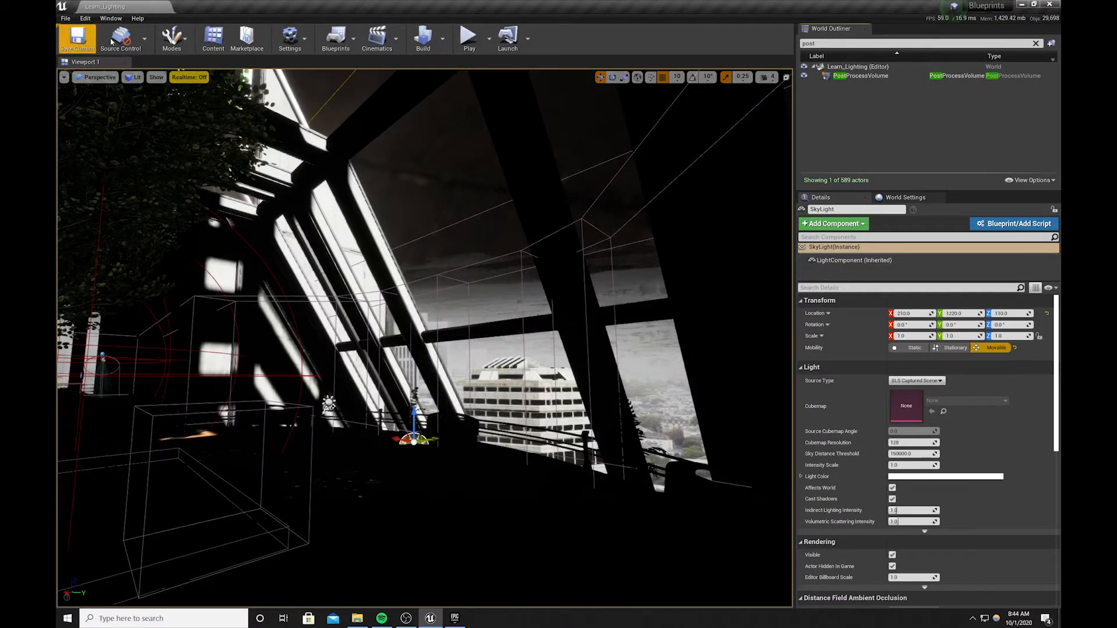
left_click(446, 46)
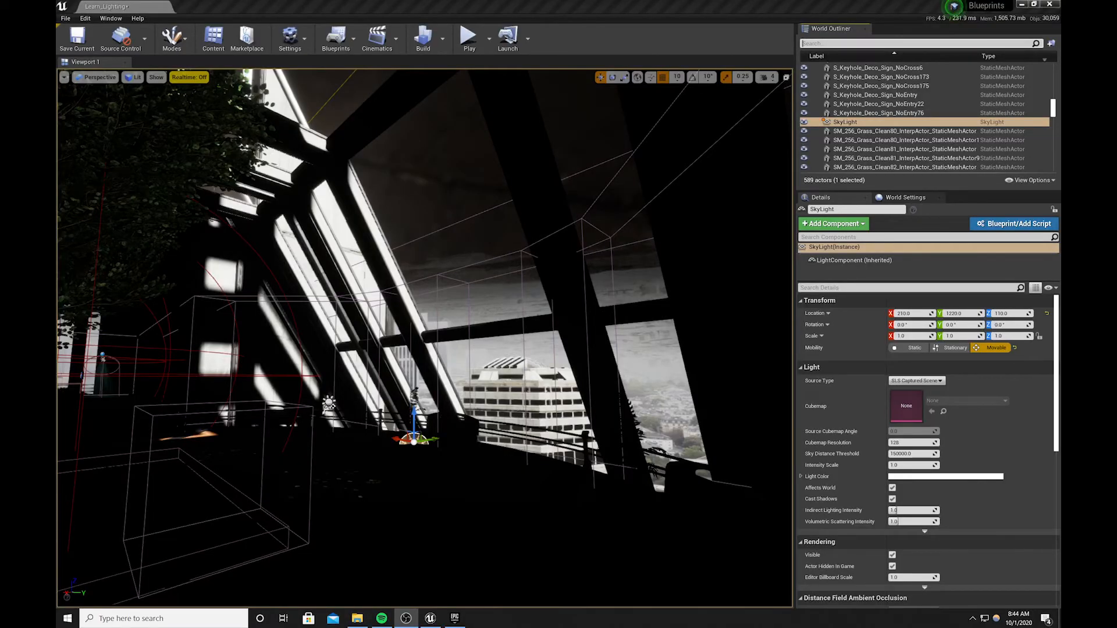
left_click(70, 30)
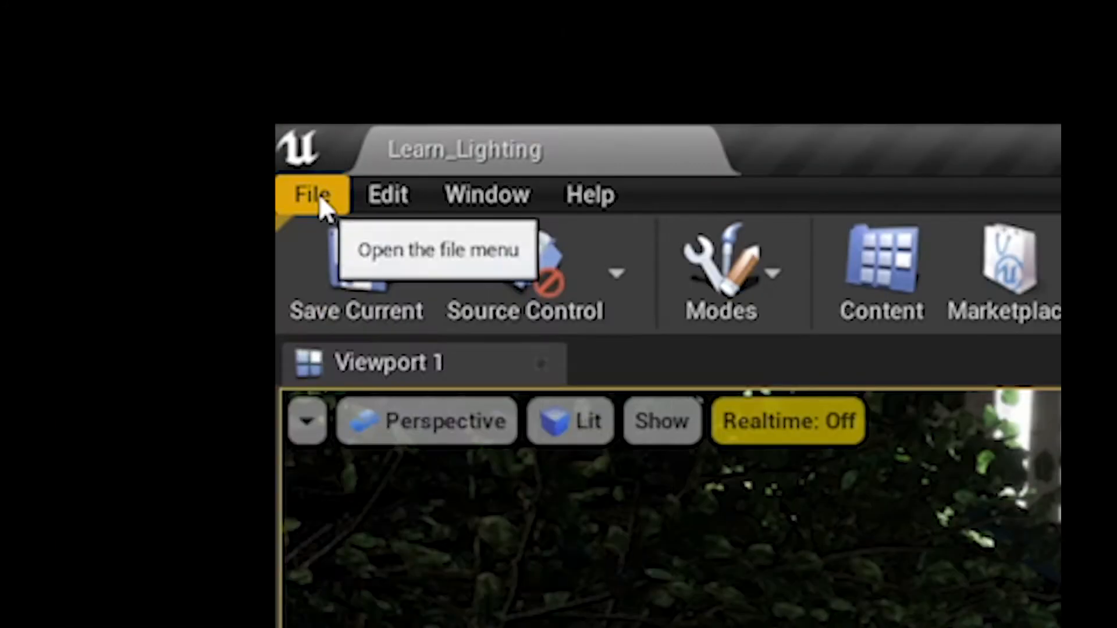
Create a new default level, filter its actors by "sky" and copy the Sky Sphere actor
left_click(67, 18)
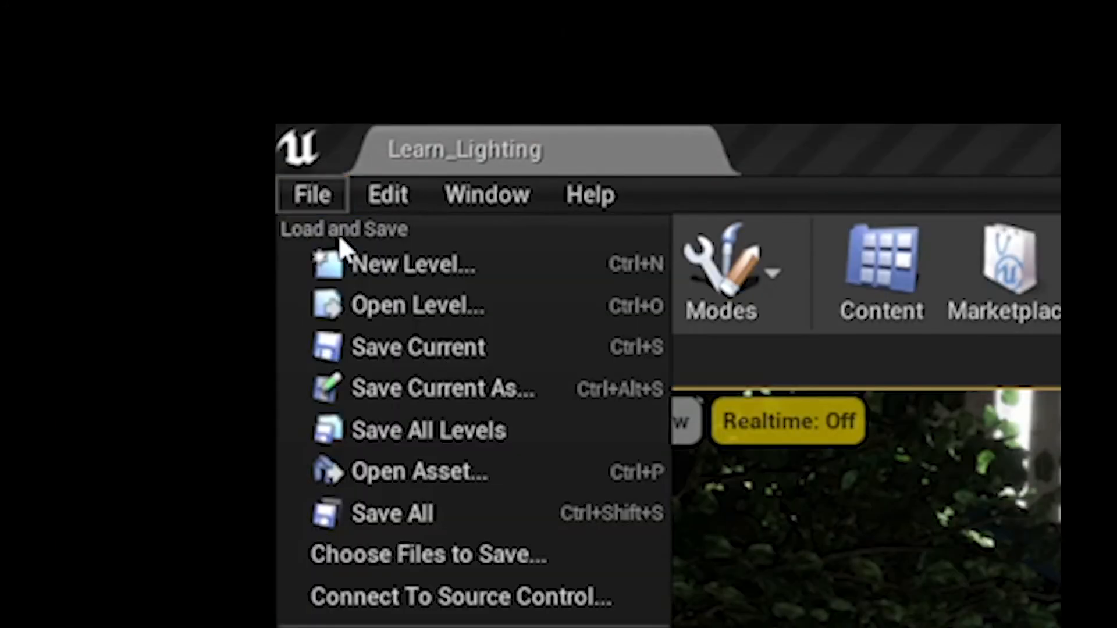
left_click(310, 335)
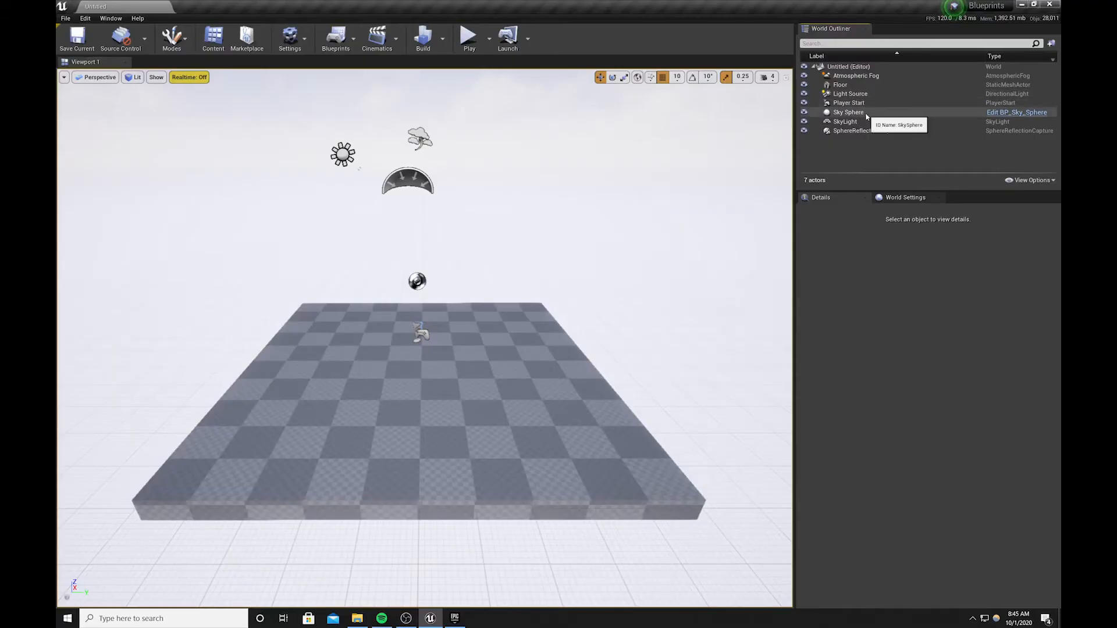
left_click(831, 44)
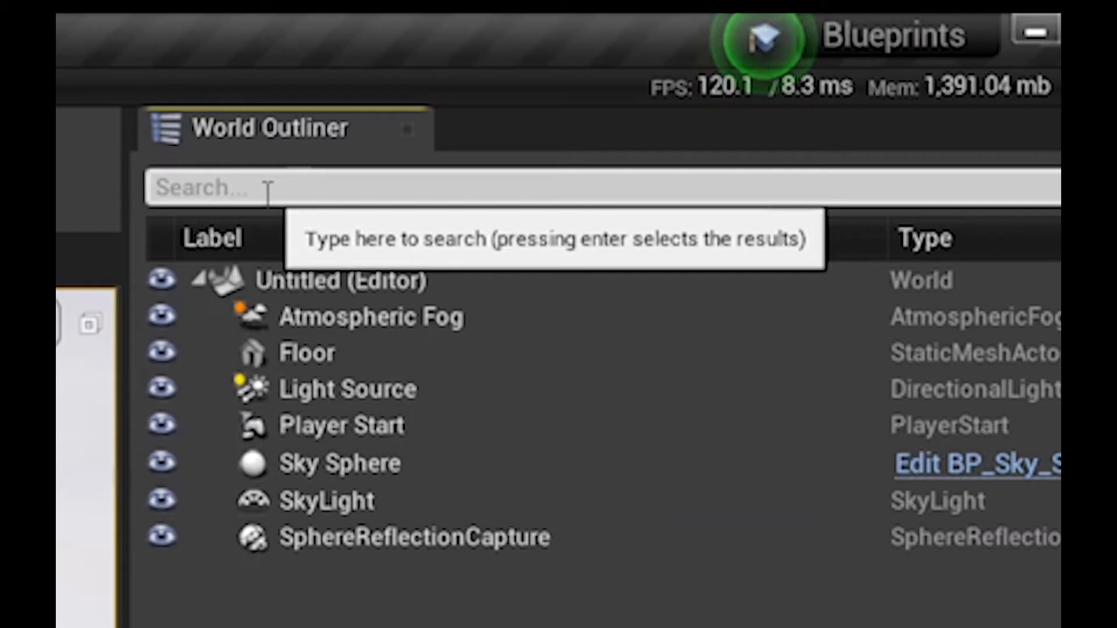
type("sky")
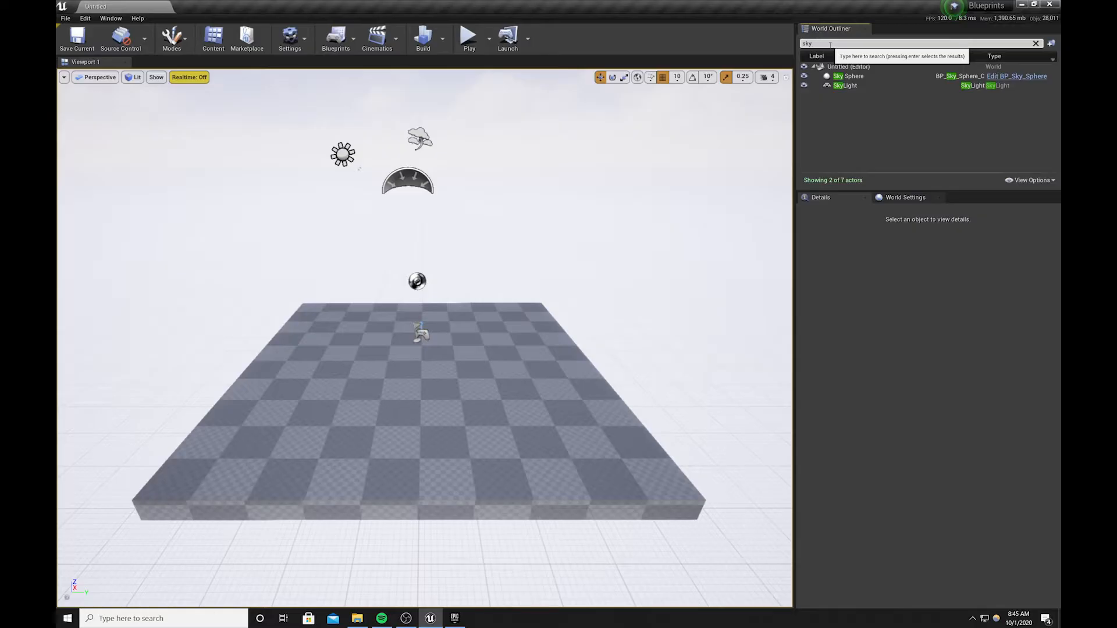
left_click(849, 77)
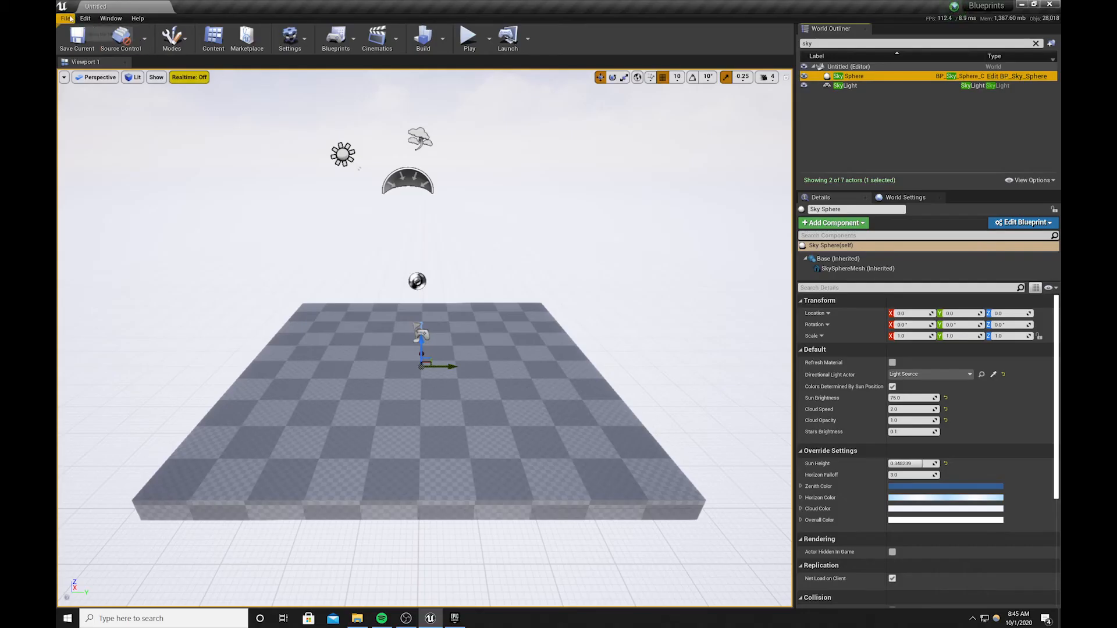
Reopen the recent Learn_Lighting level and paste the copied Sky Sphere into it
left_click(65, 18)
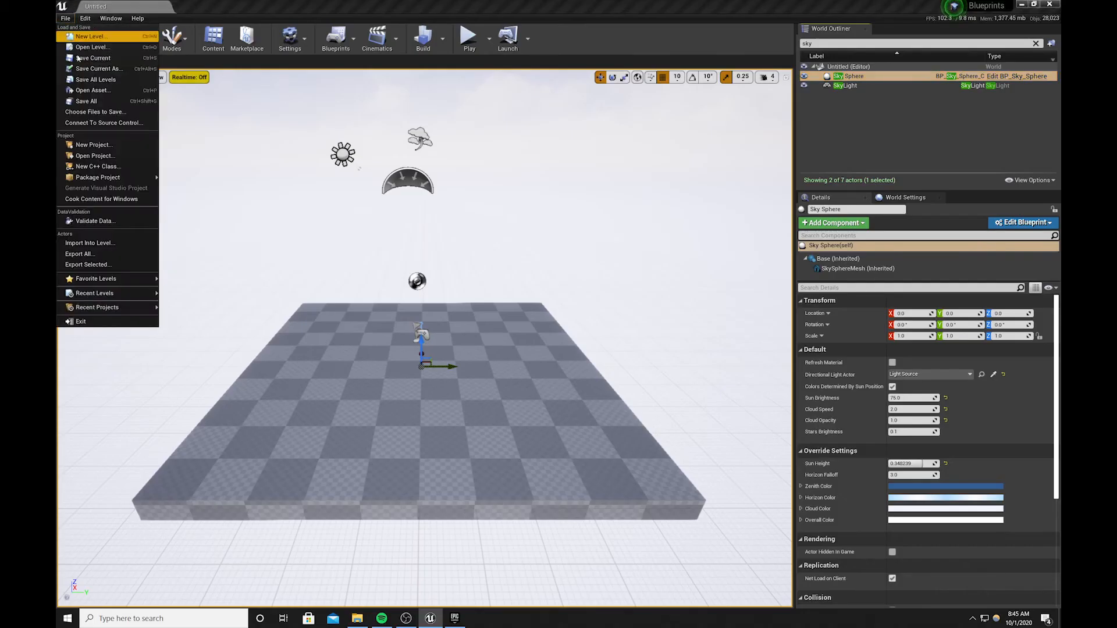
mouse_move(116, 294)
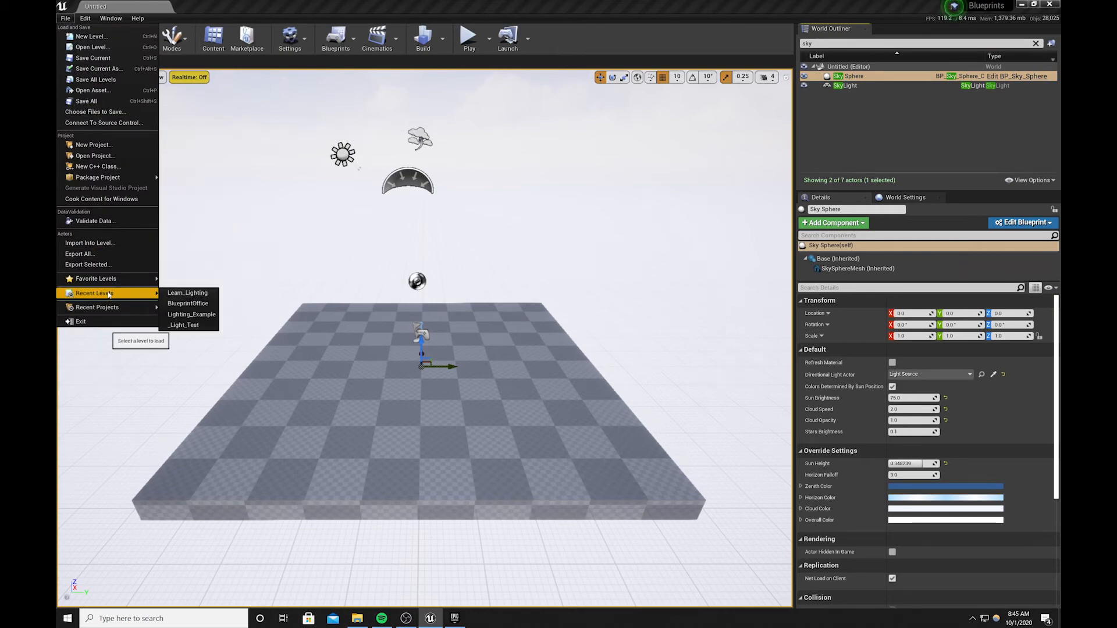
left_click(570, 431)
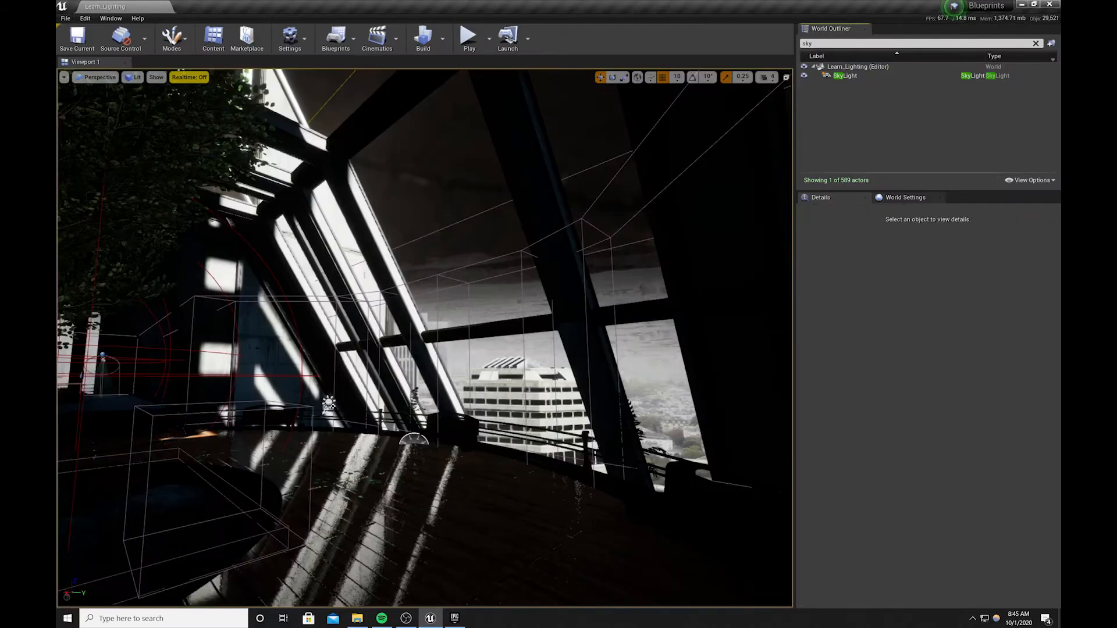
left_click(85, 18)
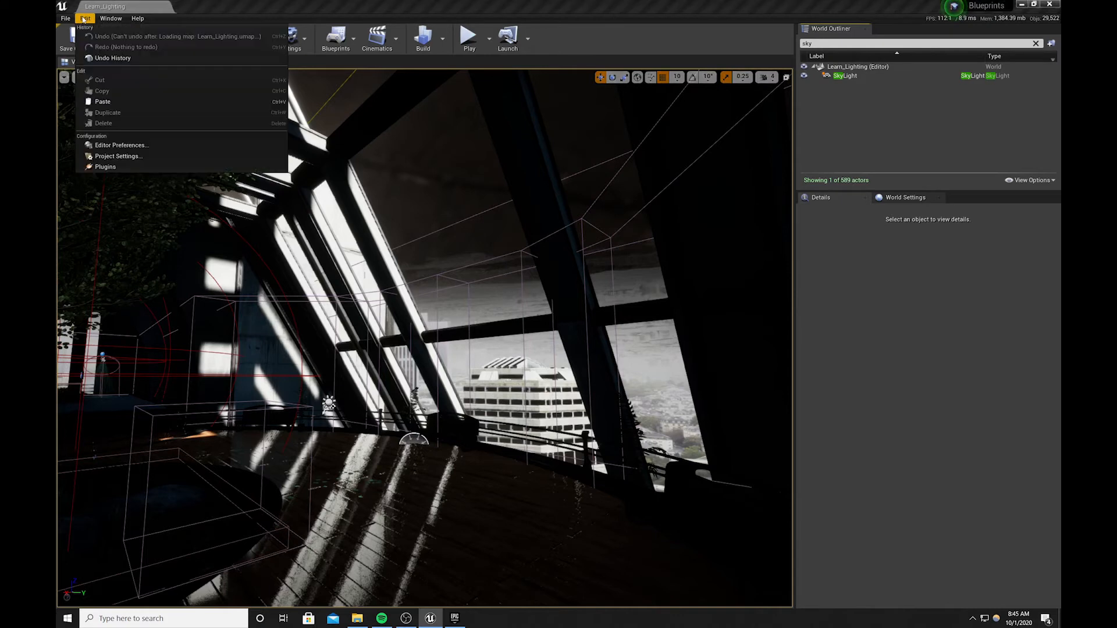
left_click(102, 101)
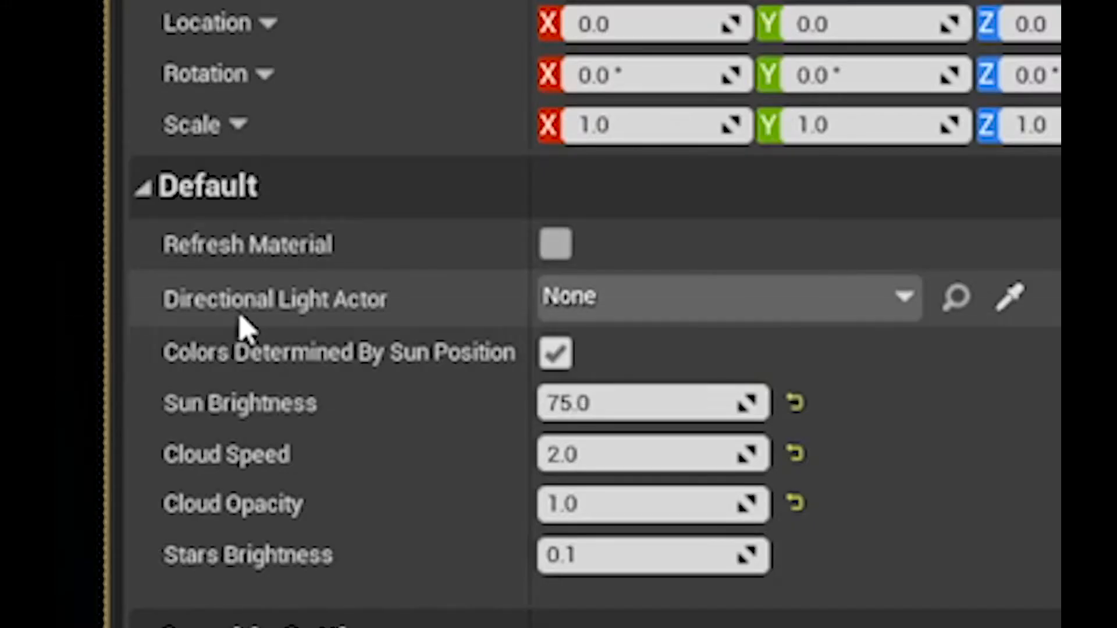
Assign DirectionalLight as the Sky Sphere's Directional Light Actor and build the lighting only
left_click(617, 319)
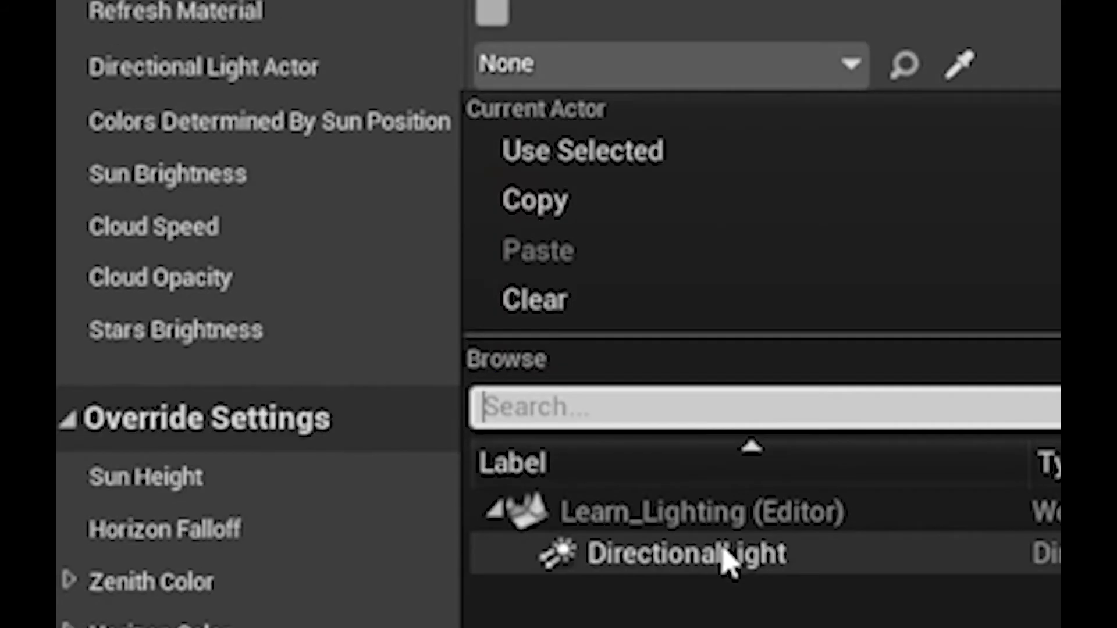
left_click(723, 554)
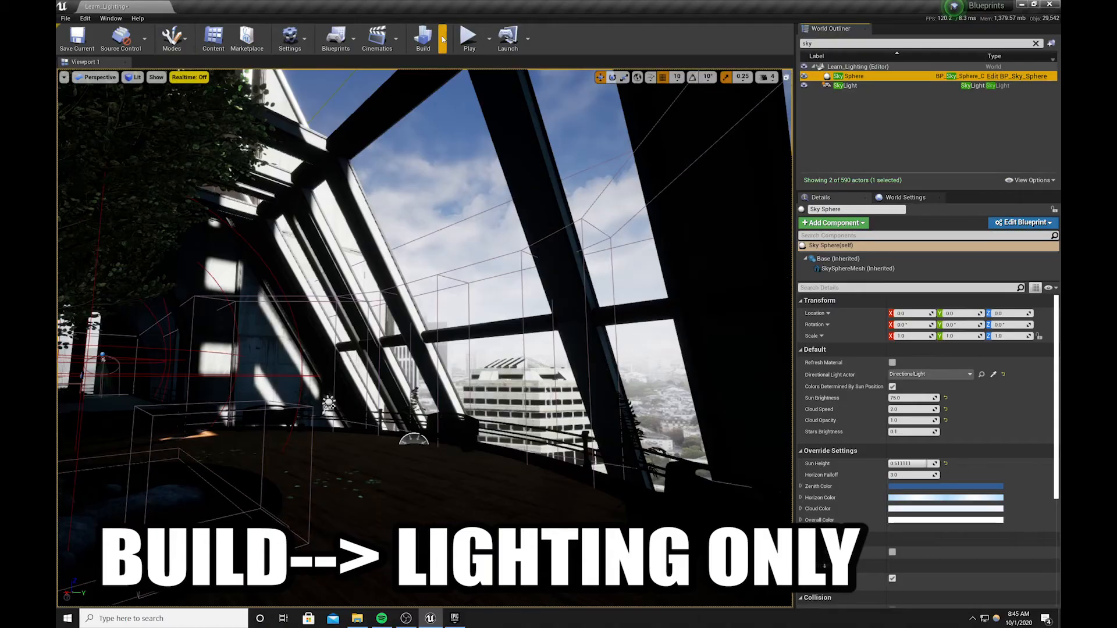
left_click(446, 39)
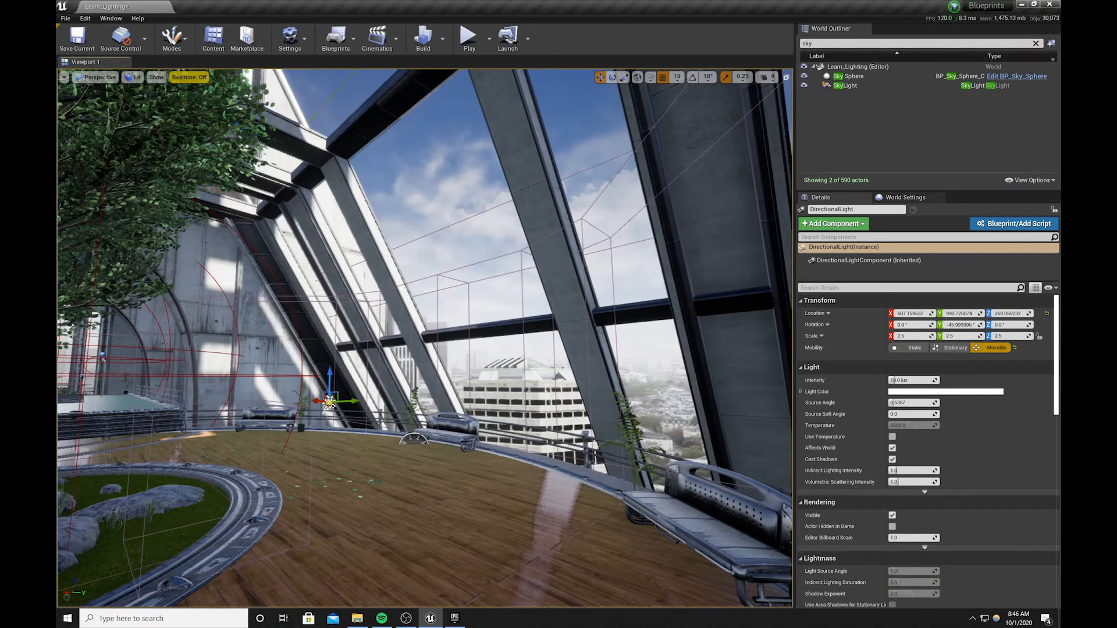
Set the sky light's Intensity Scale to 0 so that only the directional light illuminates the room
left_click(411, 440)
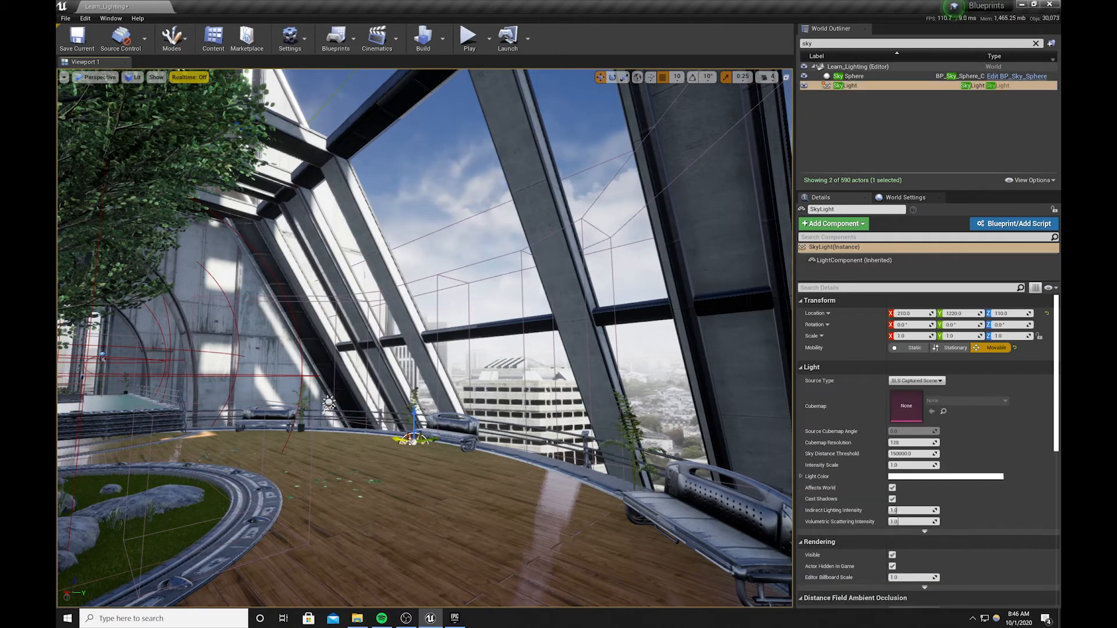
left_click(917, 465)
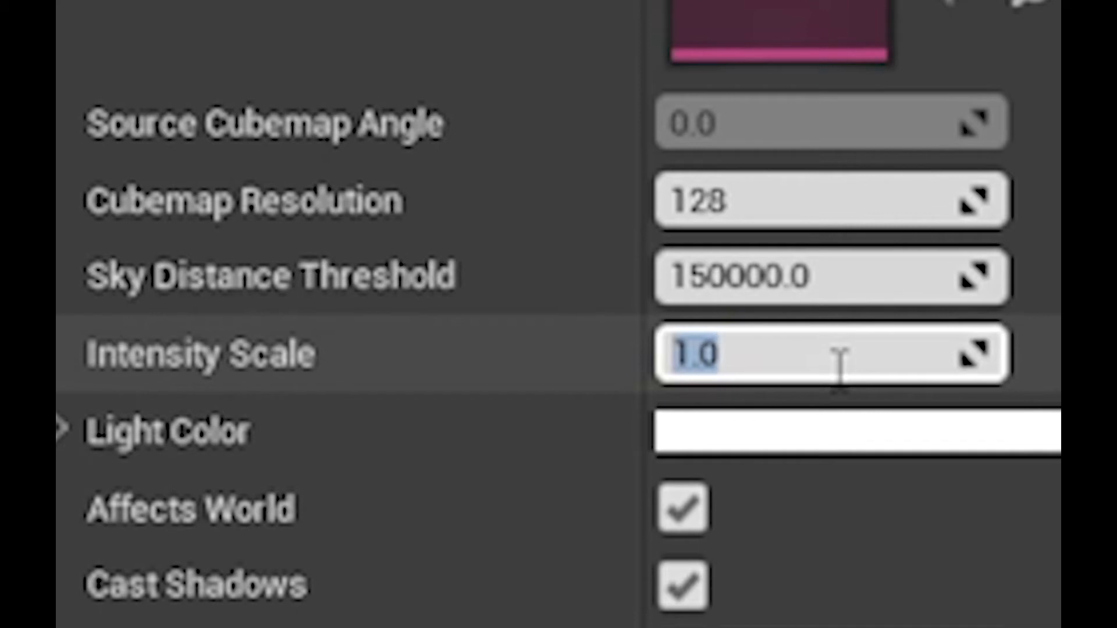
type("0")
key("Return")
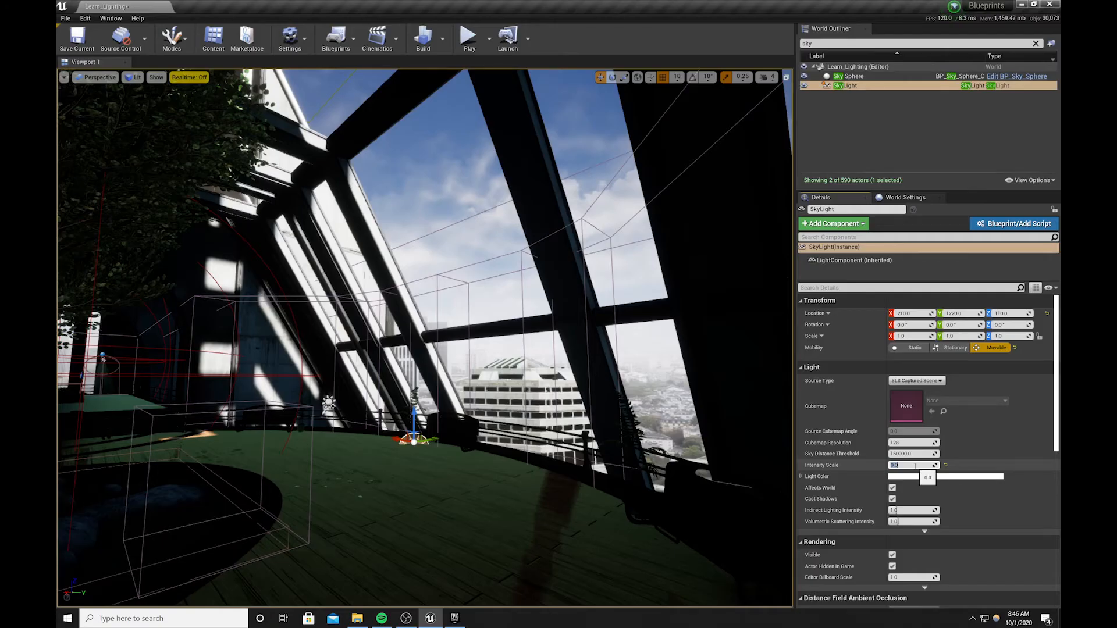
left_click(724, 437)
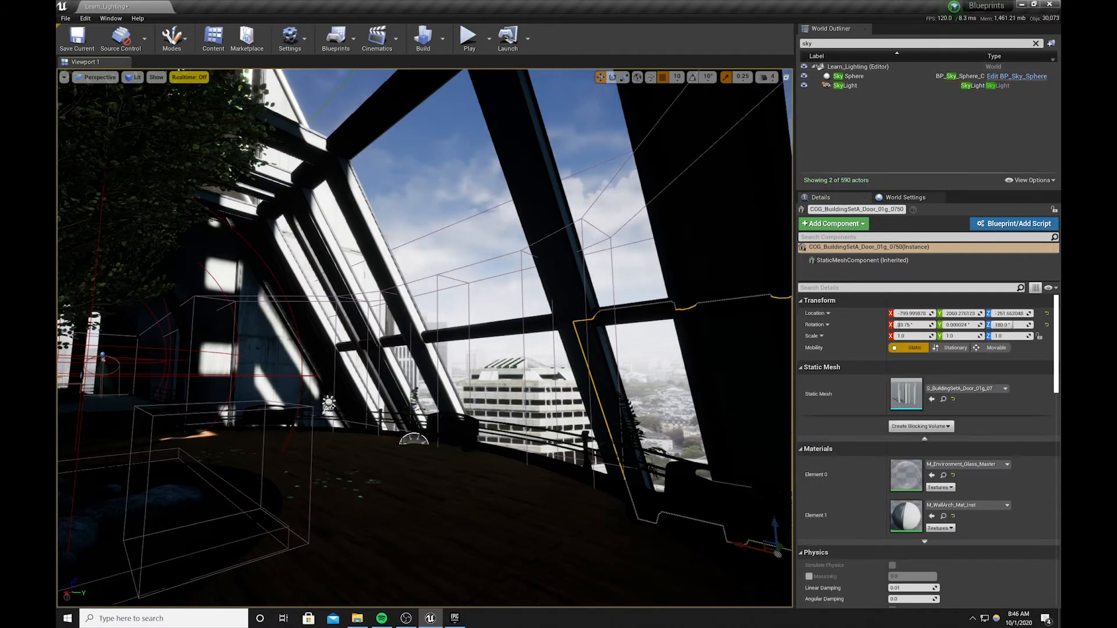
left_click(412, 440)
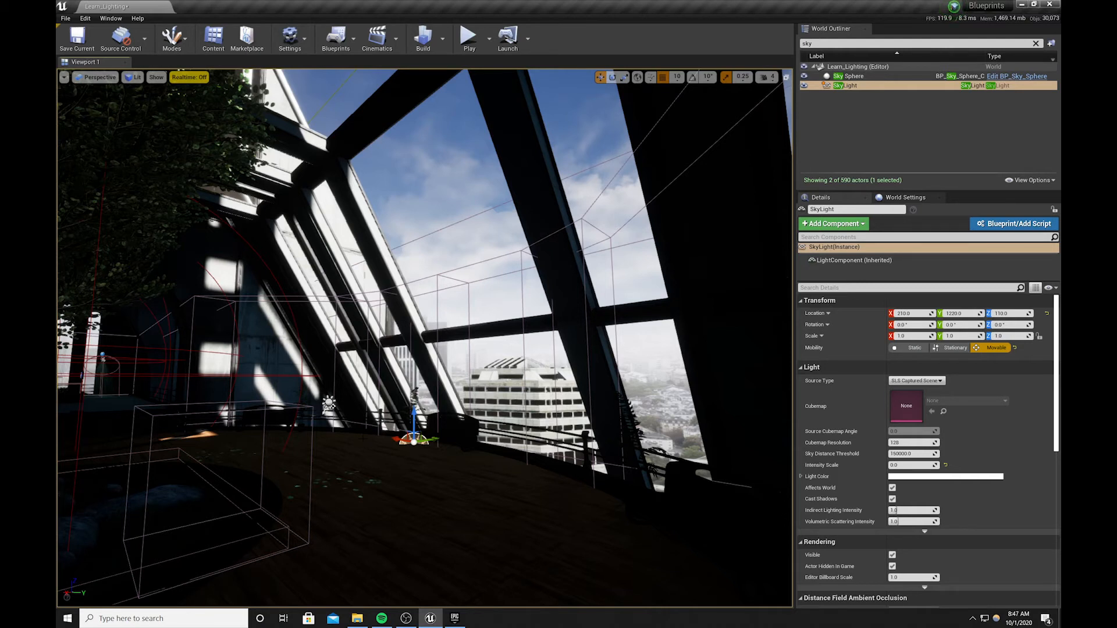
Rotate the directional light around its vertical axis to about -94° so sunlight falls through the windows onto the floor
left_click(329, 403)
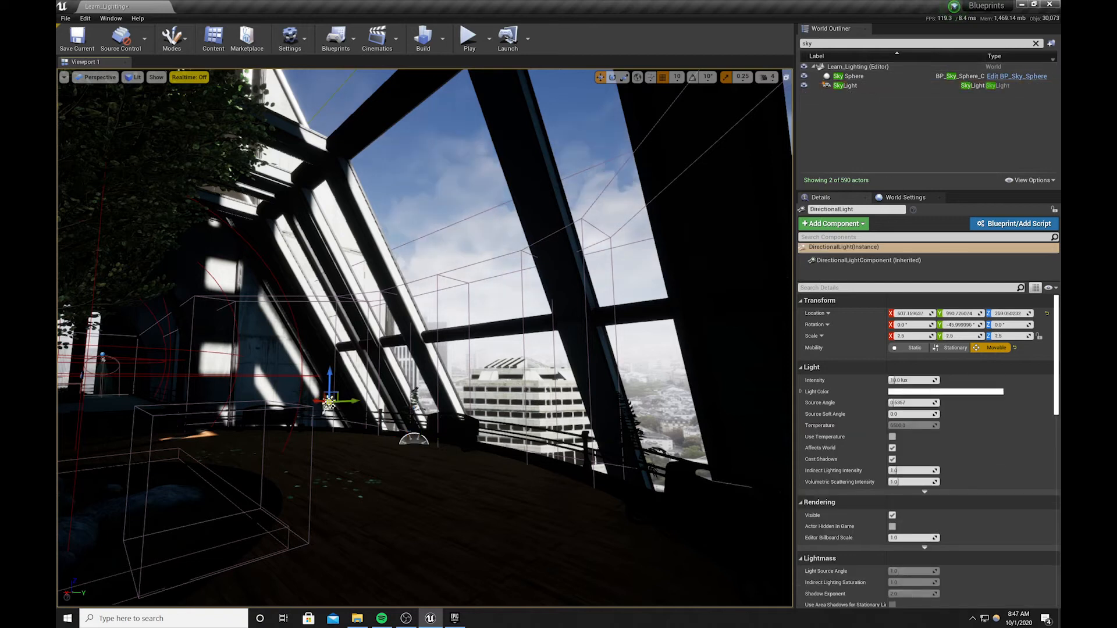
key("e")
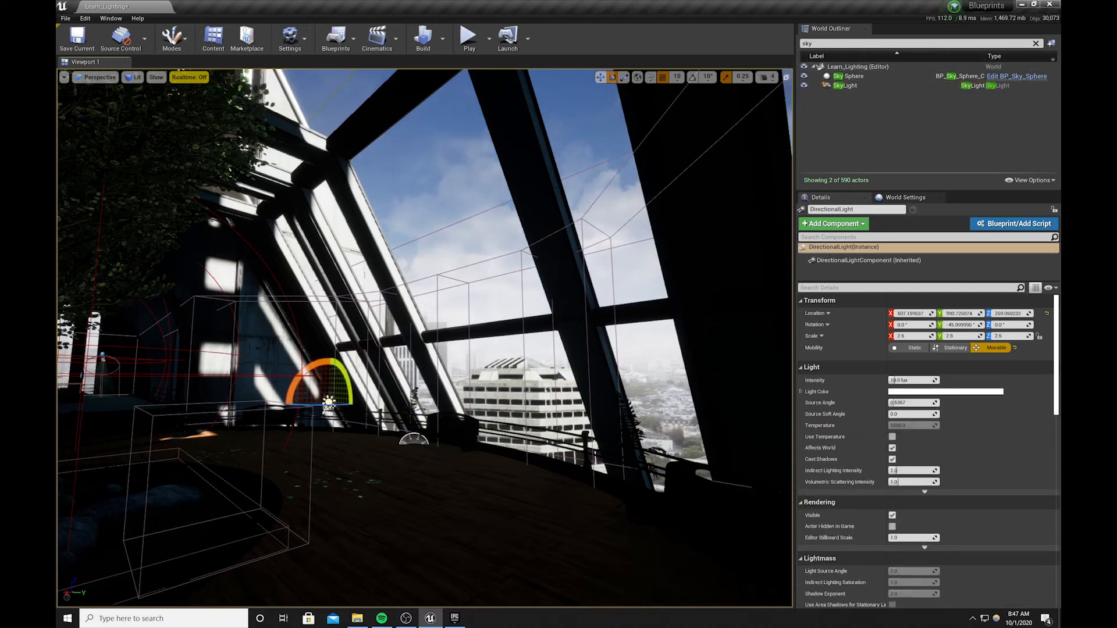
mouse_move(319, 404)
left_mouse_down()
mouse_move(334, 404)
mouse_move(320, 412)
left_mouse_up()
mouse_move(321, 412)
right_mouse_down()
mouse_move(294, 413)
mouse_move(326, 401)
right_mouse_up()
Check the Sky Sphere's settings and lower the sun by rotating the directional light to a Y rotation of about -21°
left_click(853, 76)
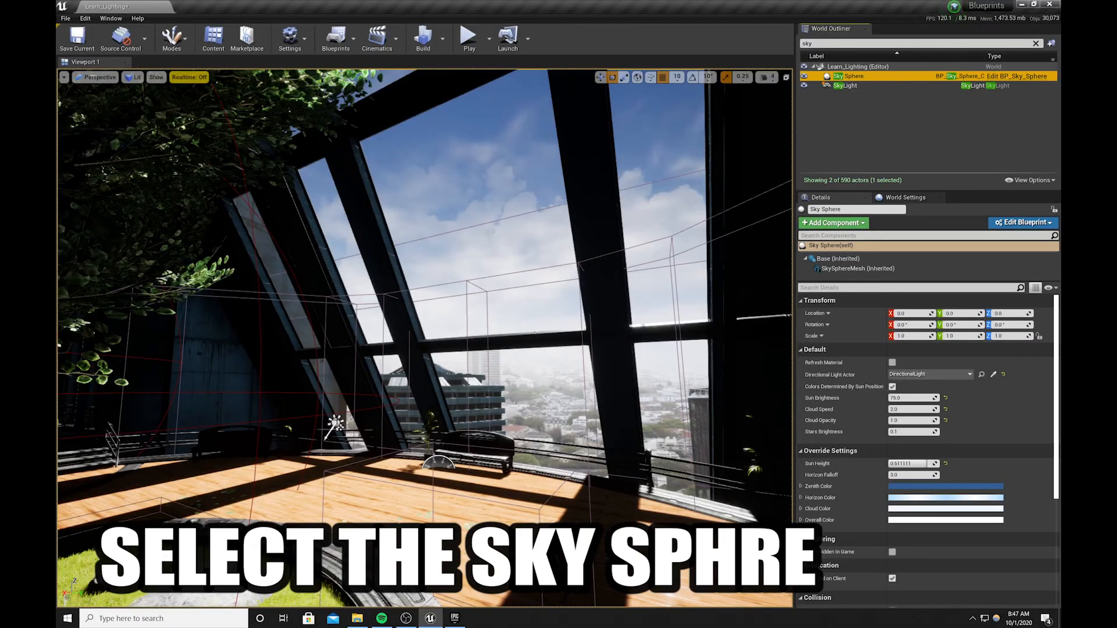
mouse_move(866, 389)
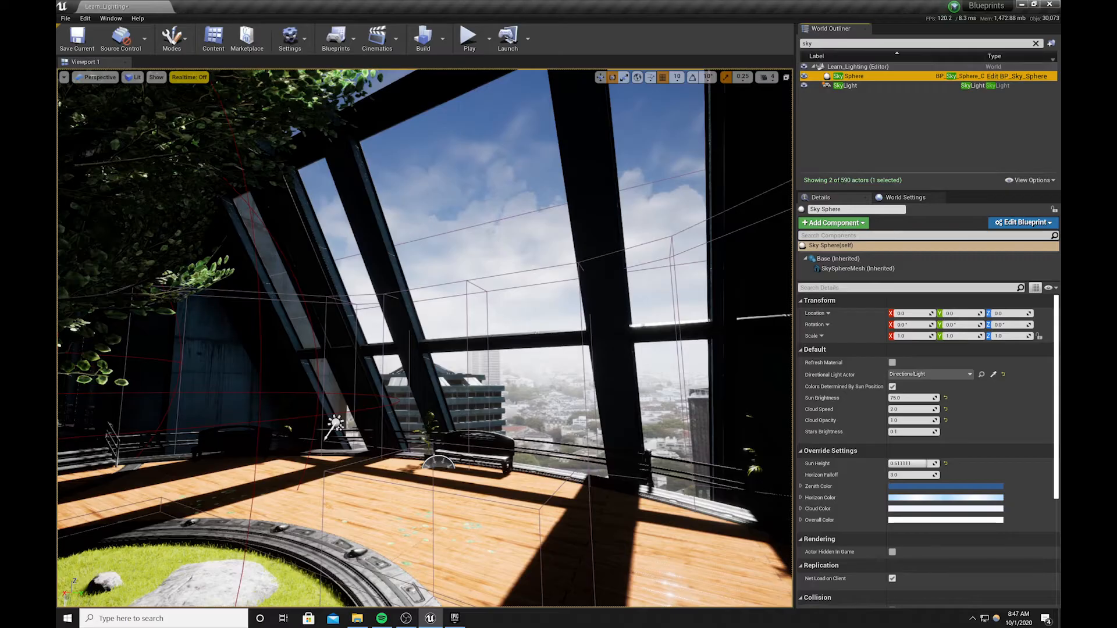
left_click(336, 423)
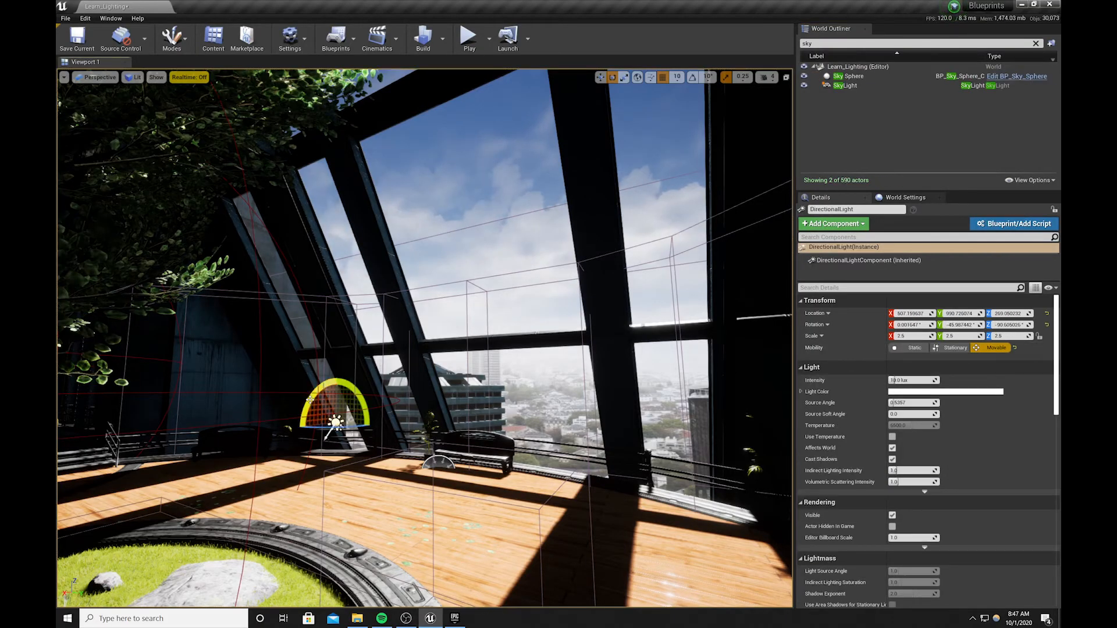
left_click_drag(310, 399, 331, 357)
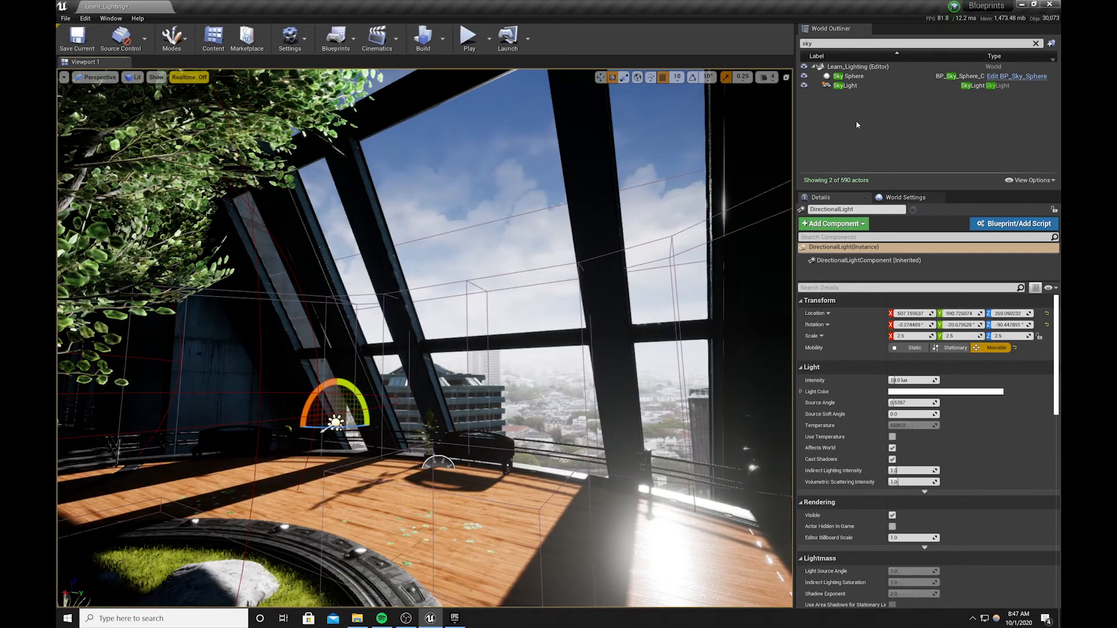
Refresh the Sky Sphere's material to match the lowered sun and inspect the sky outside the windows
left_click(851, 77)
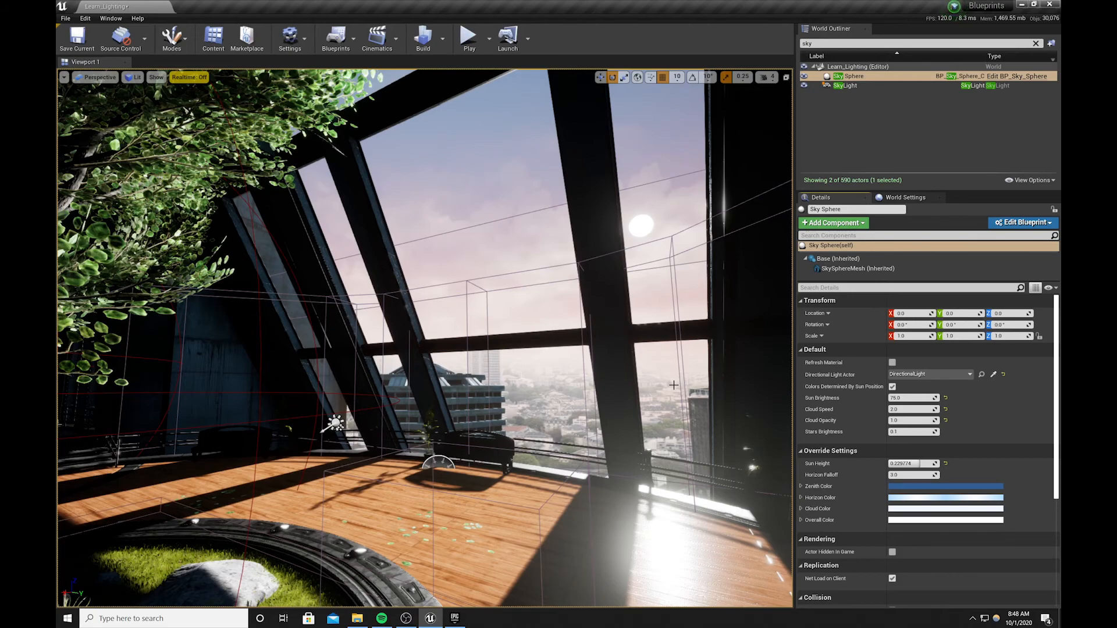
key("w")
mouse_move(674, 385)
right_mouse_down()
mouse_move(696, 366)
mouse_move(685, 368)
right_mouse_up()
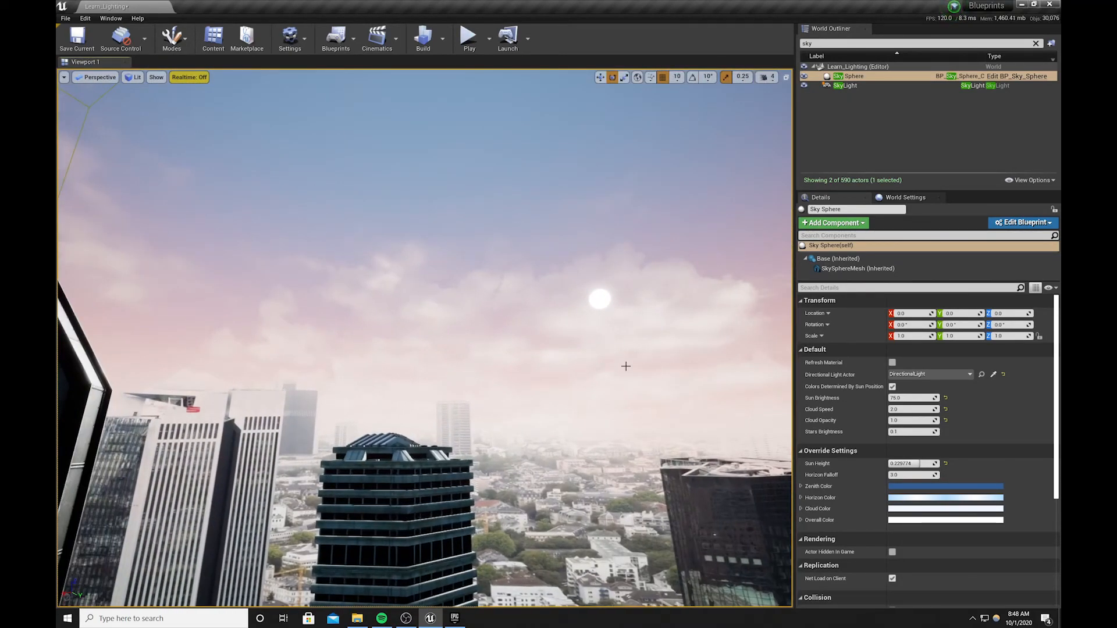
key("s")
right_click_drag(625, 366, 617, 371)
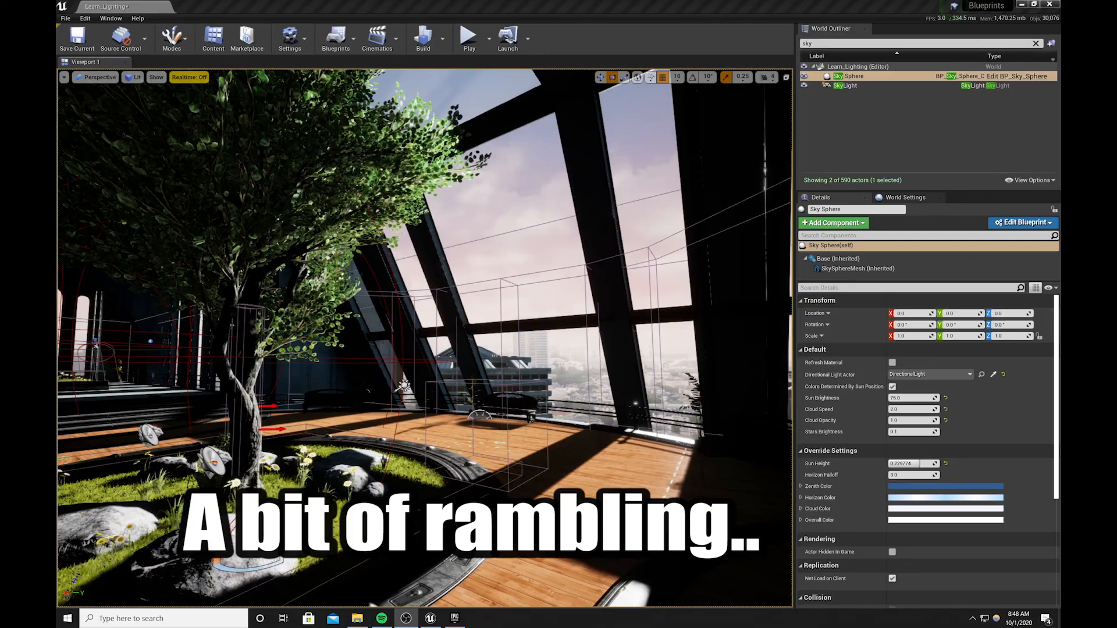